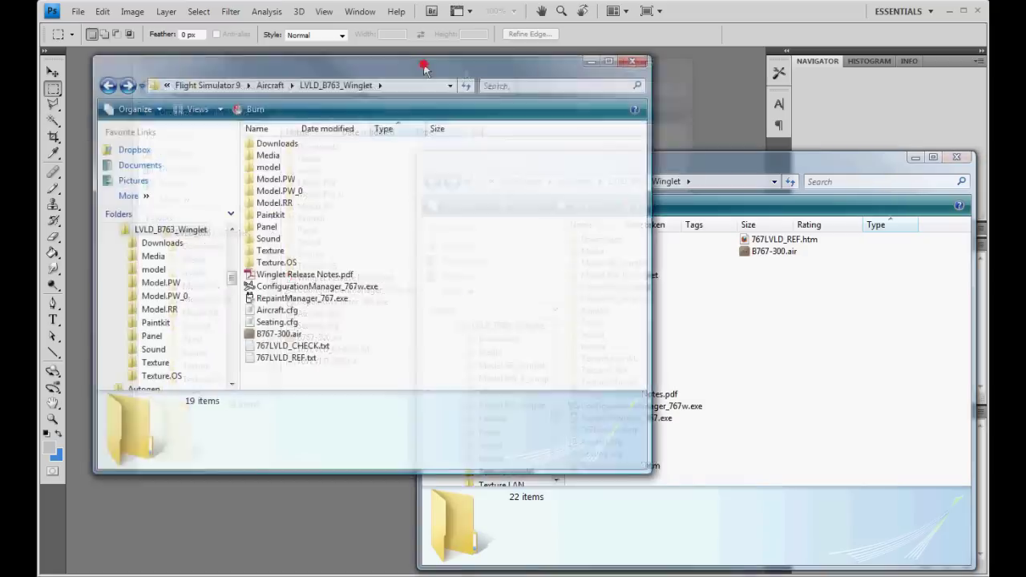
Open the Texture.OS folder inside the FS9 LVLD_B763_Winglet aircraft folder
click(731, 173)
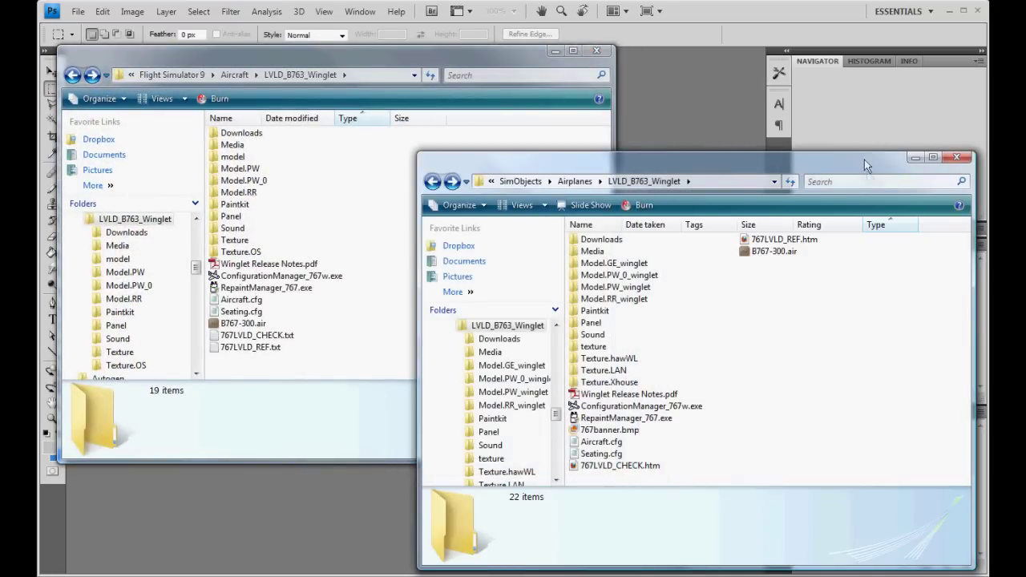
click(255, 254)
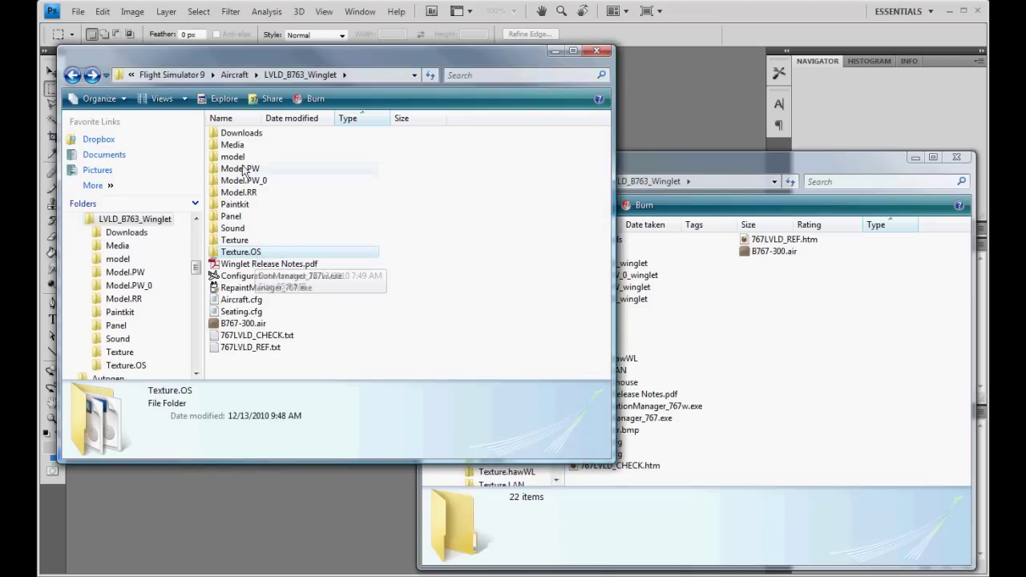
double_click(260, 133)
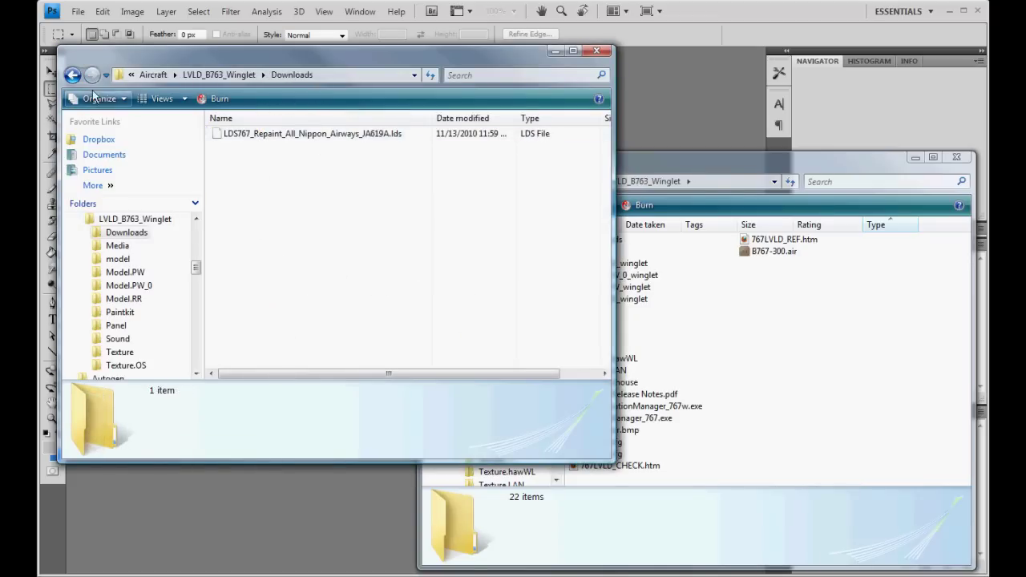
click(72, 75)
double_click(241, 252)
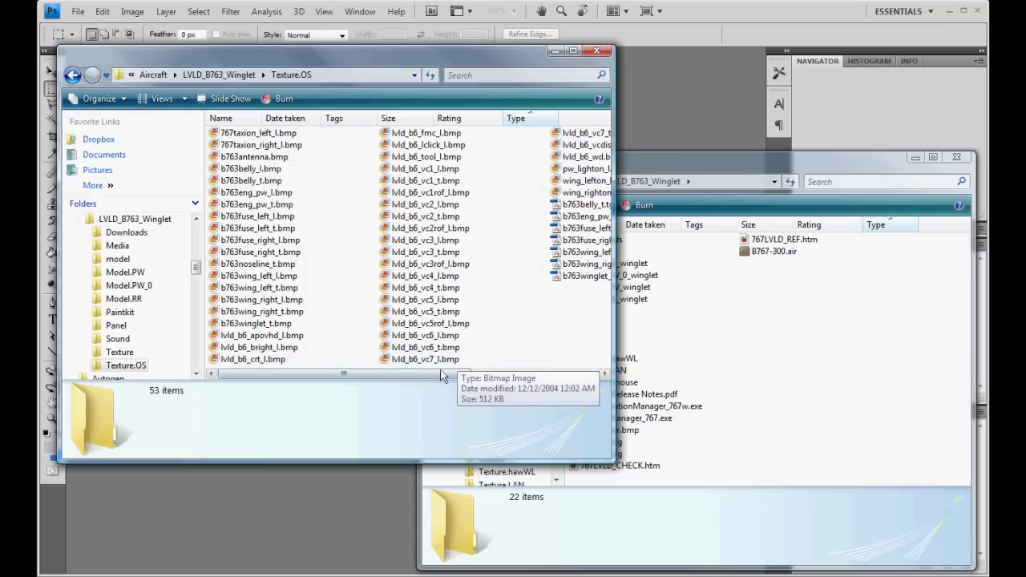
Preview the seven b763 _t.bmp textures and their matching .tga files
click(273, 181)
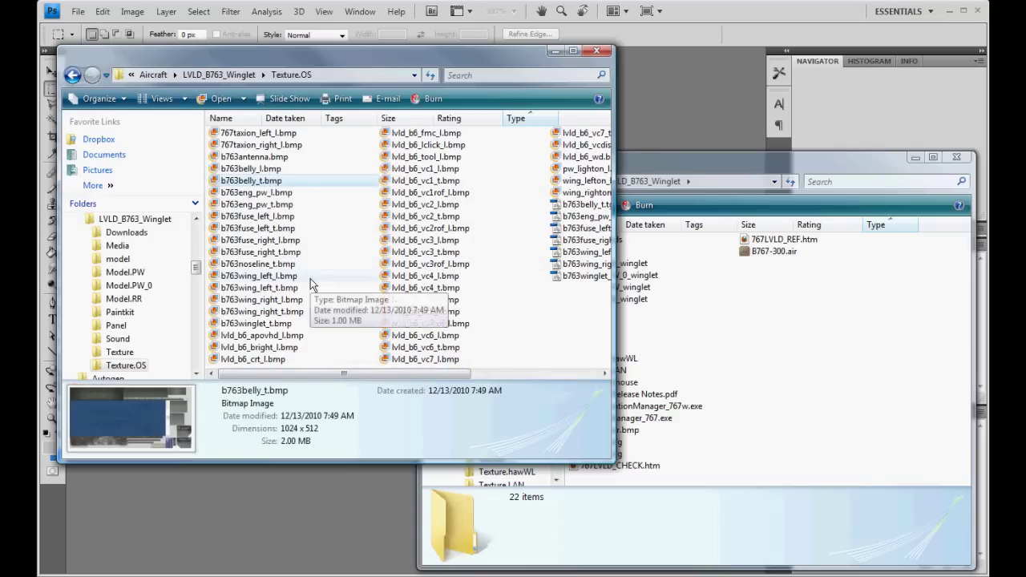
click(273, 205)
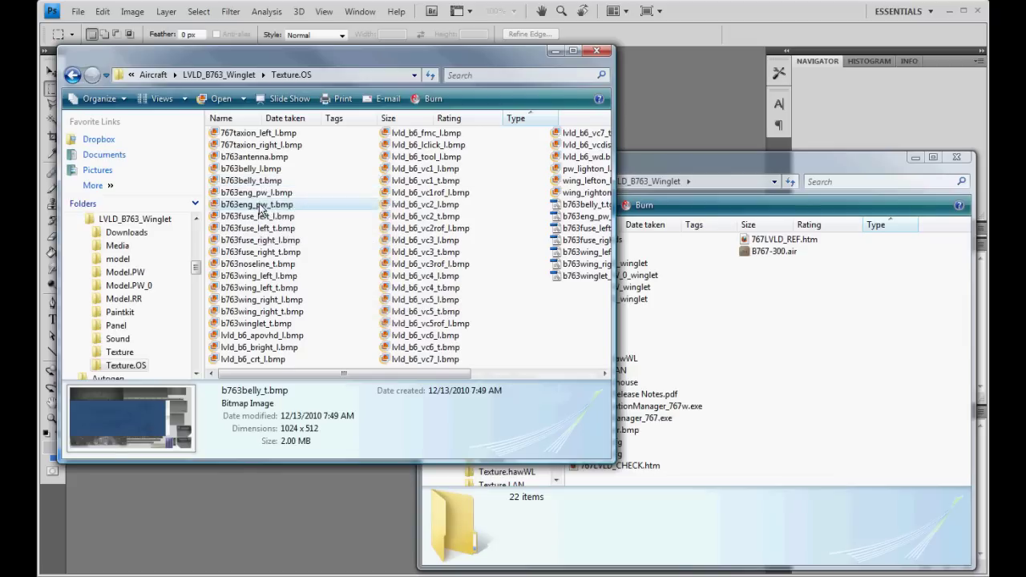
click(284, 228)
click(280, 254)
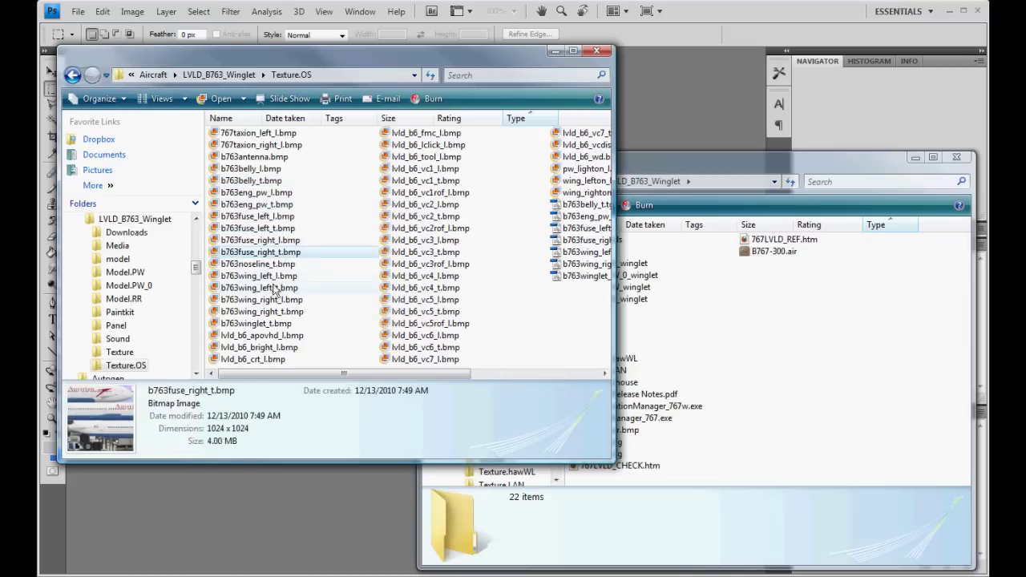
click(273, 287)
click(274, 312)
click(273, 323)
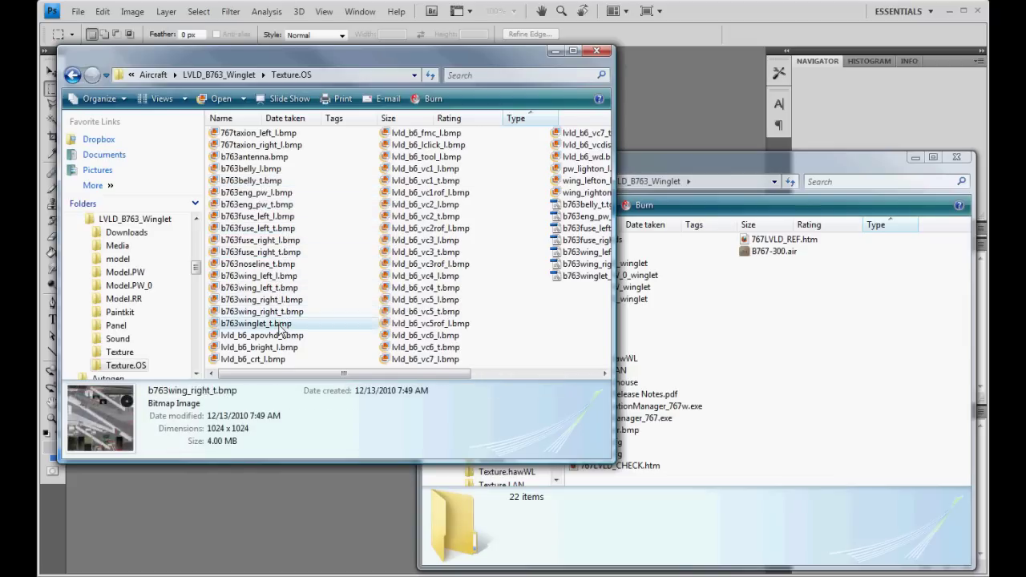
drag(335, 381, 465, 374)
drag(463, 303, 401, 205)
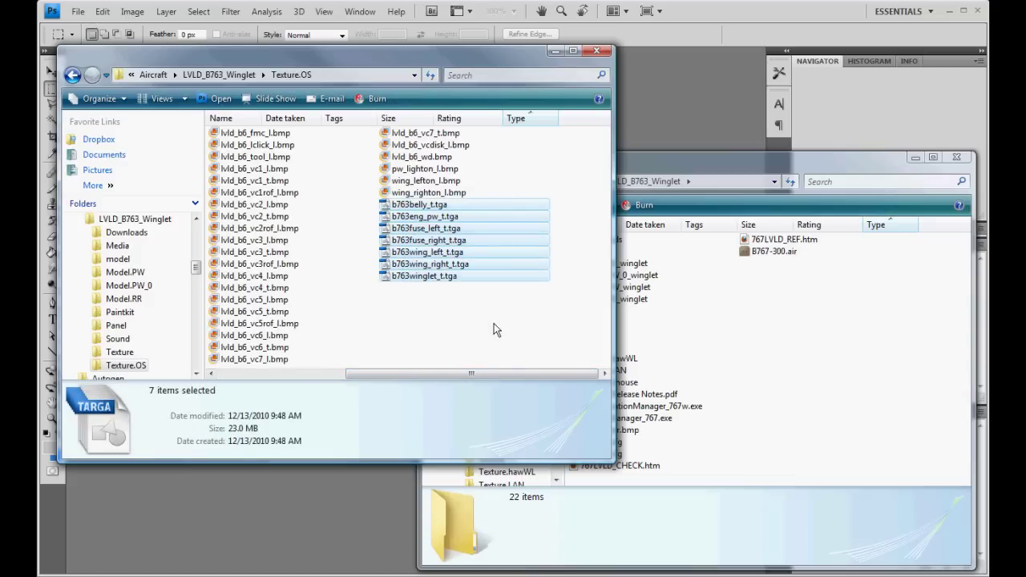
click(494, 320)
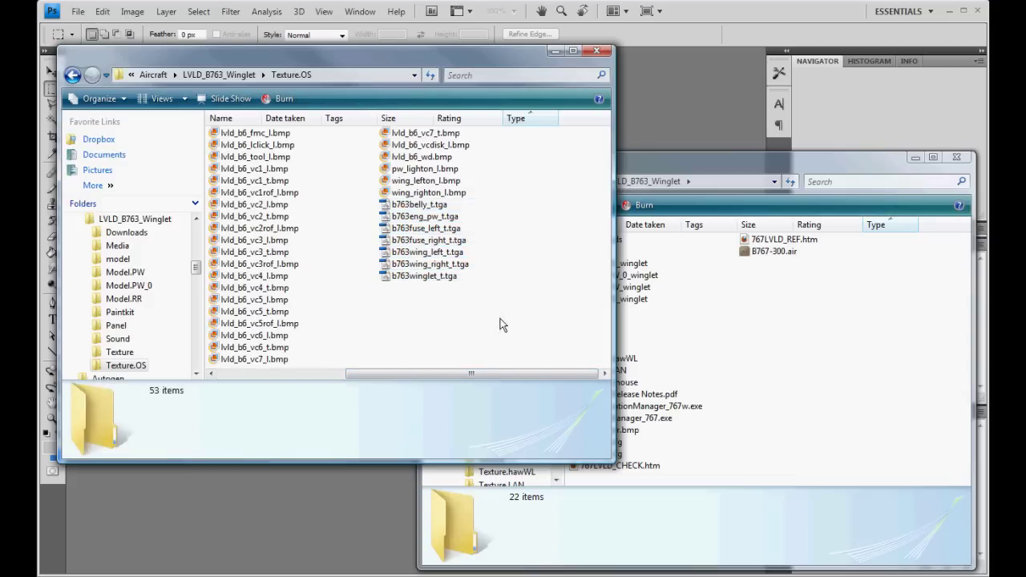
Arrange the FS9 aircraft folder and FSX SimObjects LVLD_B763_Winglet windows side by side
key(BackSpace)
click(819, 326)
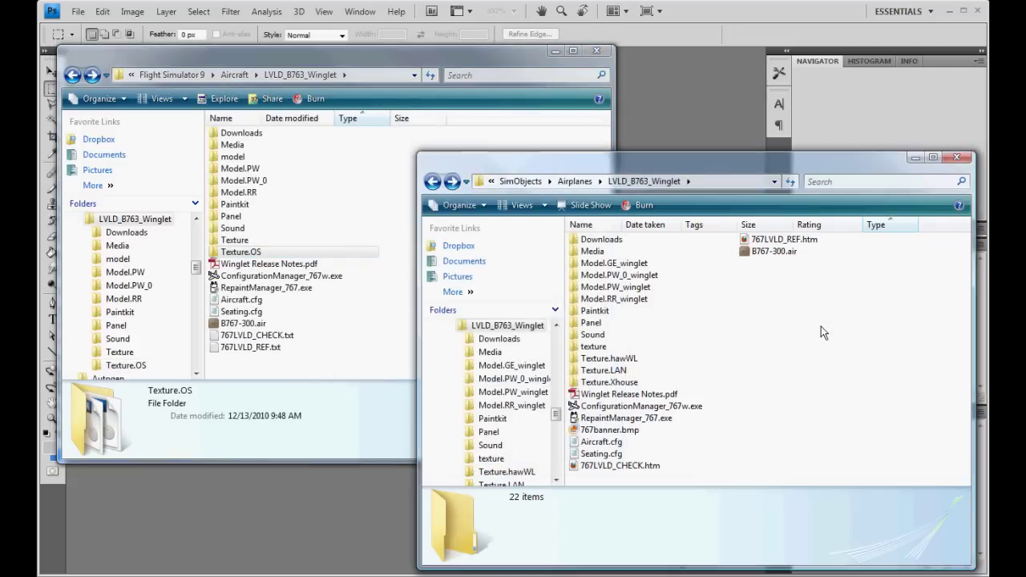
drag(673, 169, 679, 173)
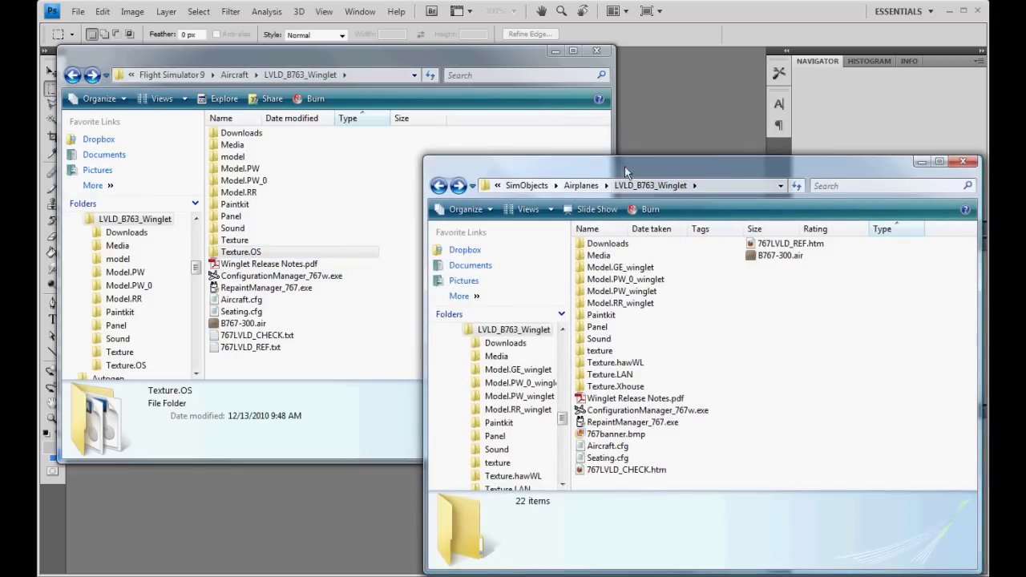
drag(625, 173, 632, 175)
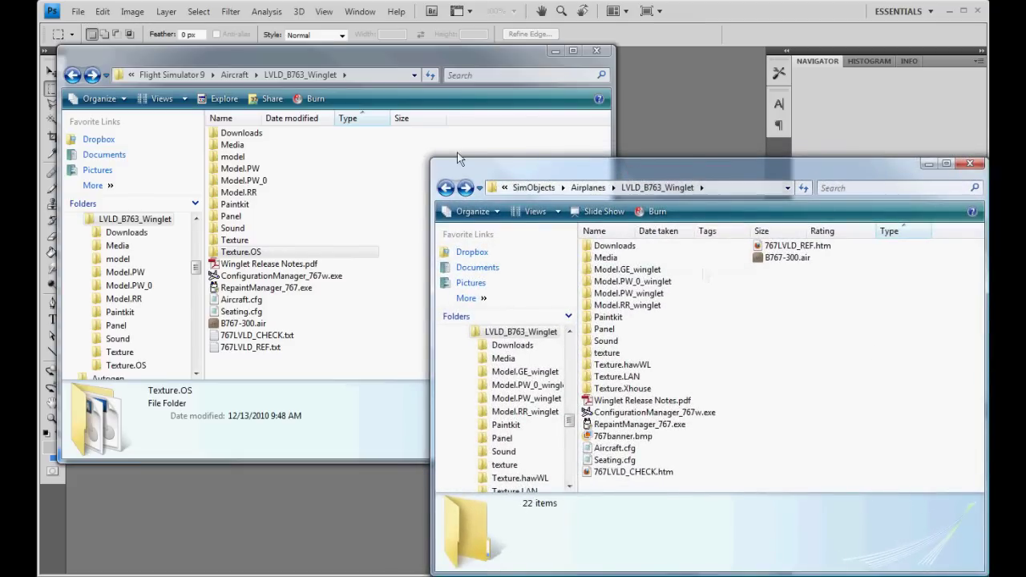
click(337, 58)
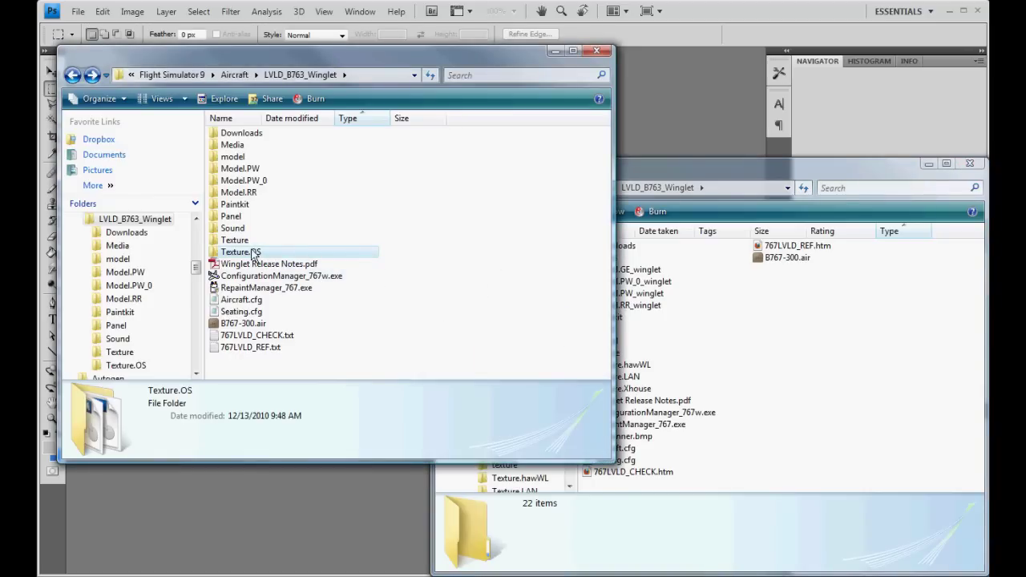
Copy Texture.OS into the FSX LVLD_B763_Winglet folder and open the copy
drag(254, 258, 911, 437)
click(894, 444)
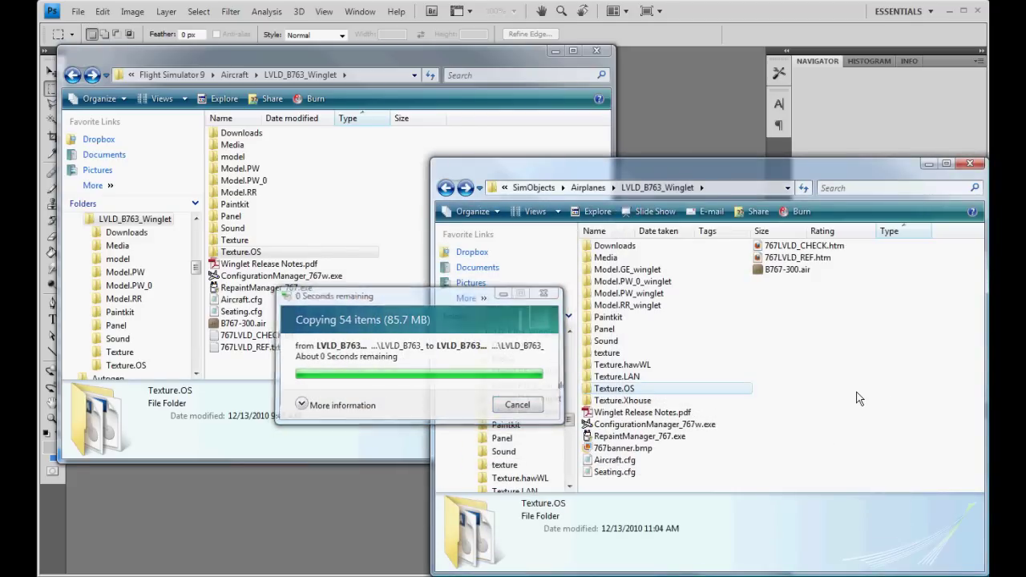
double_click(633, 389)
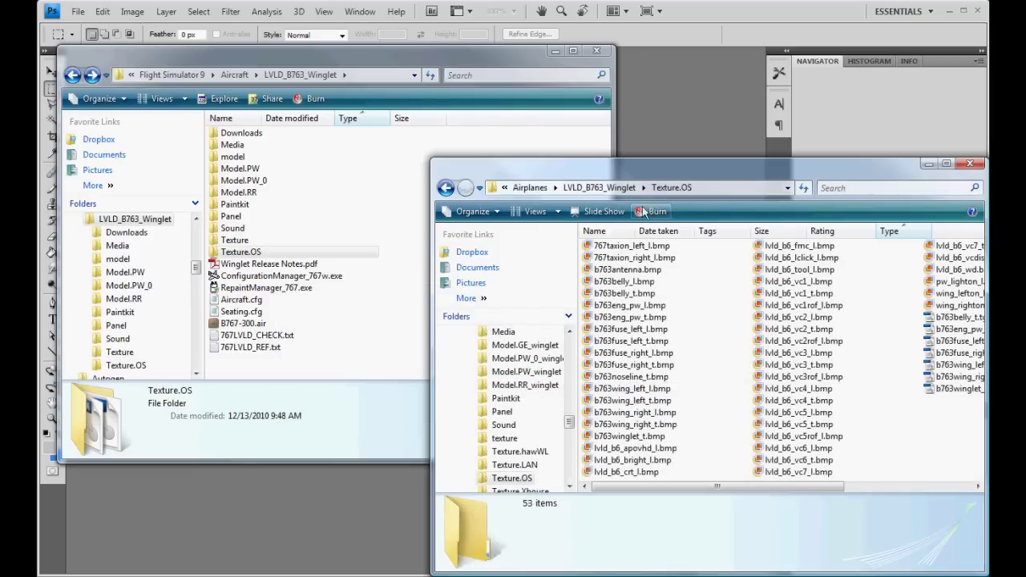
Delete the 26 lvld_b6 bitmaps from the copied Texture.OS folder
mouse_move(676, 169)
mouse_down()
mouse_move(551, 154)
mouse_move(672, 160)
mouse_up()
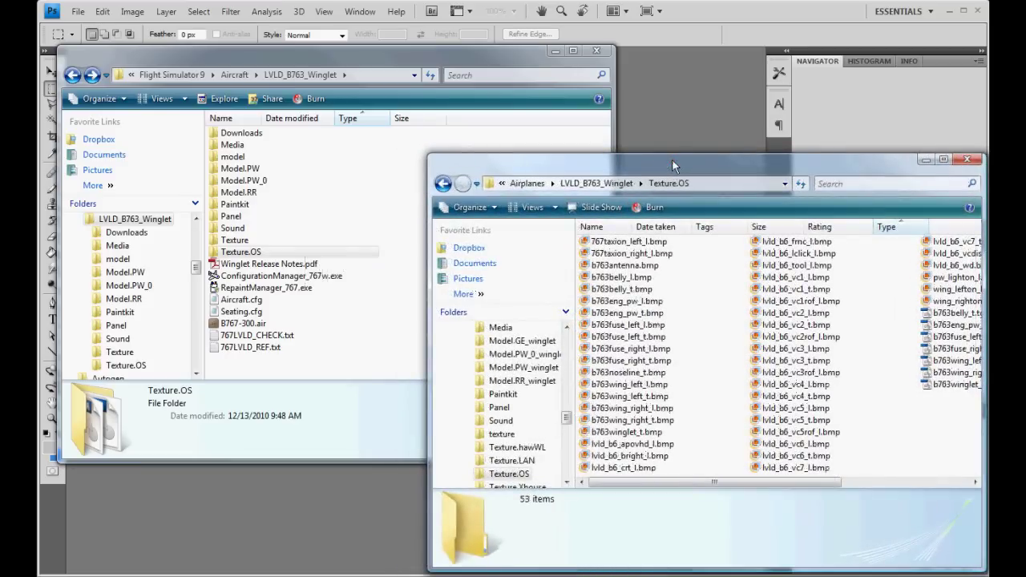
click(634, 443)
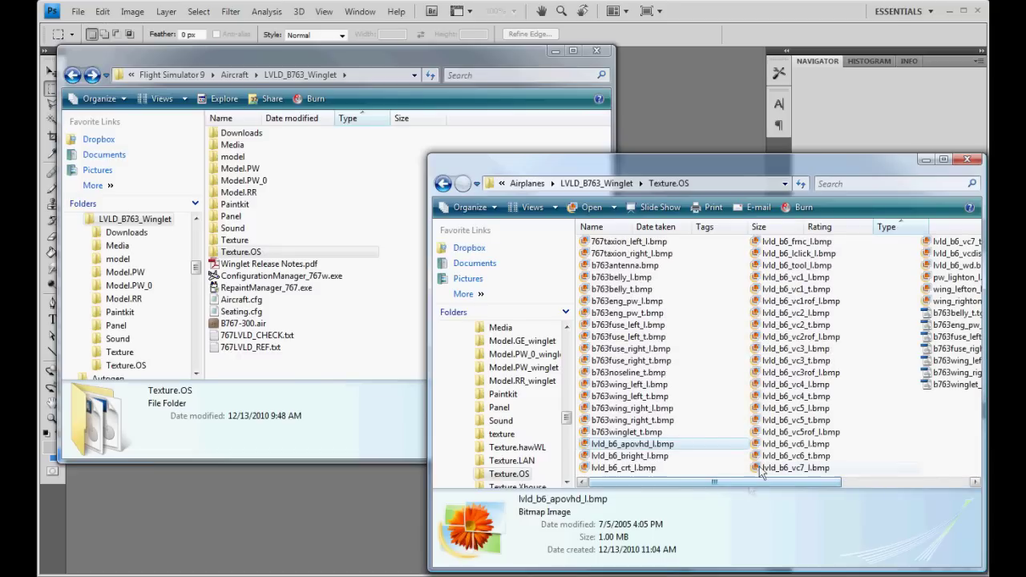
shift+click(919, 292)
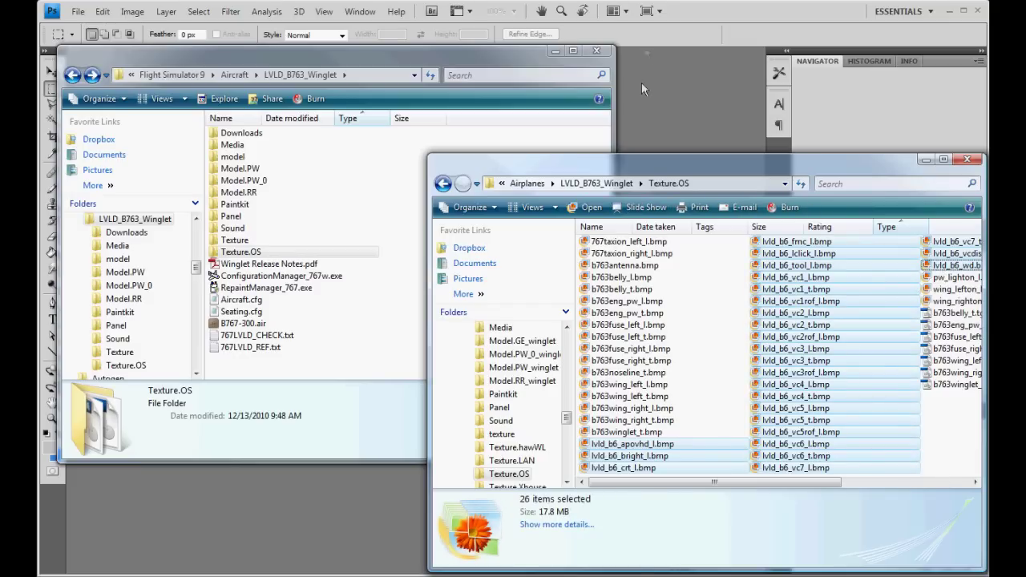
click(555, 51)
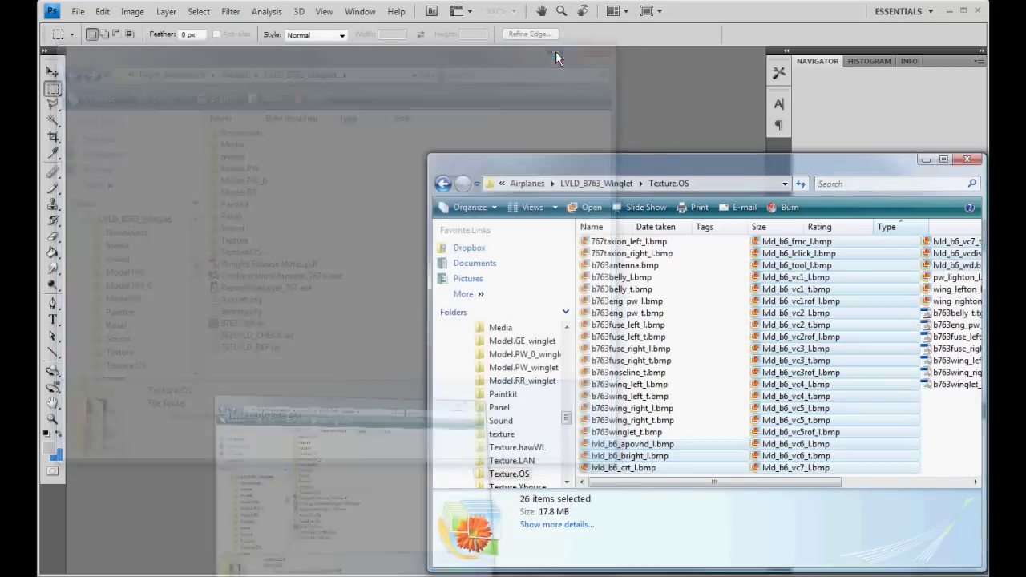
drag(670, 165, 295, 23)
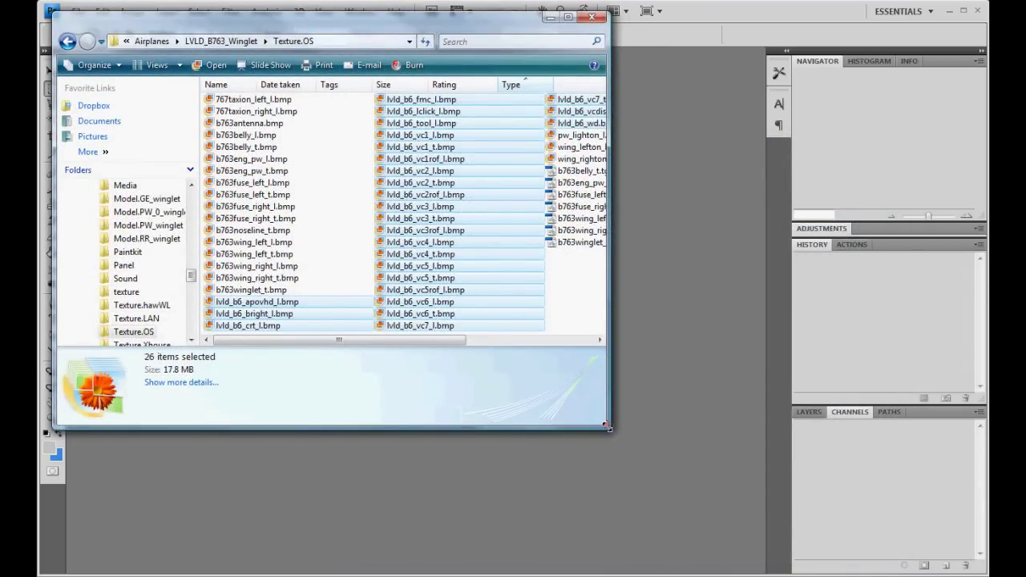
drag(602, 427, 946, 570)
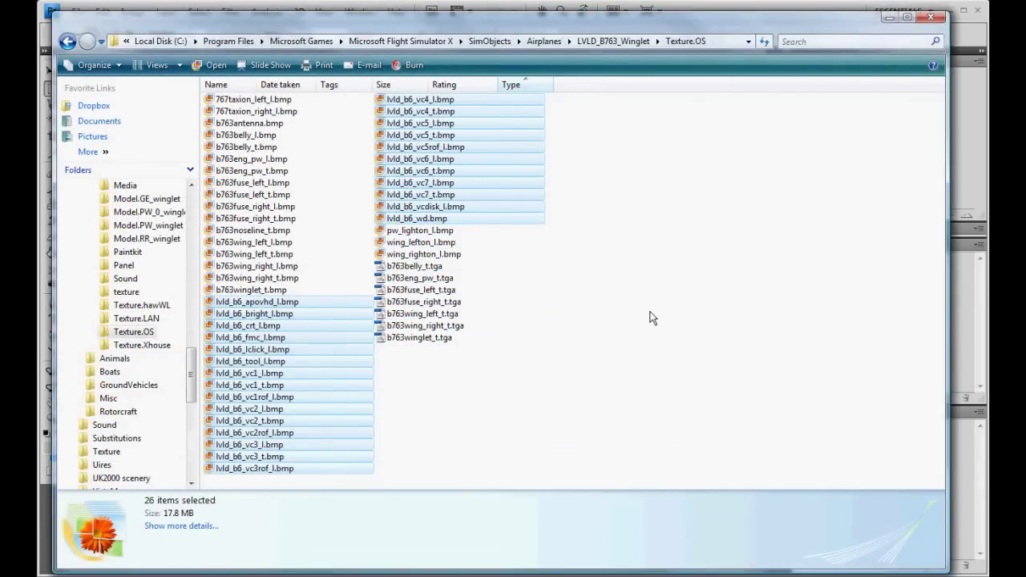
key(Delete)
click(467, 362)
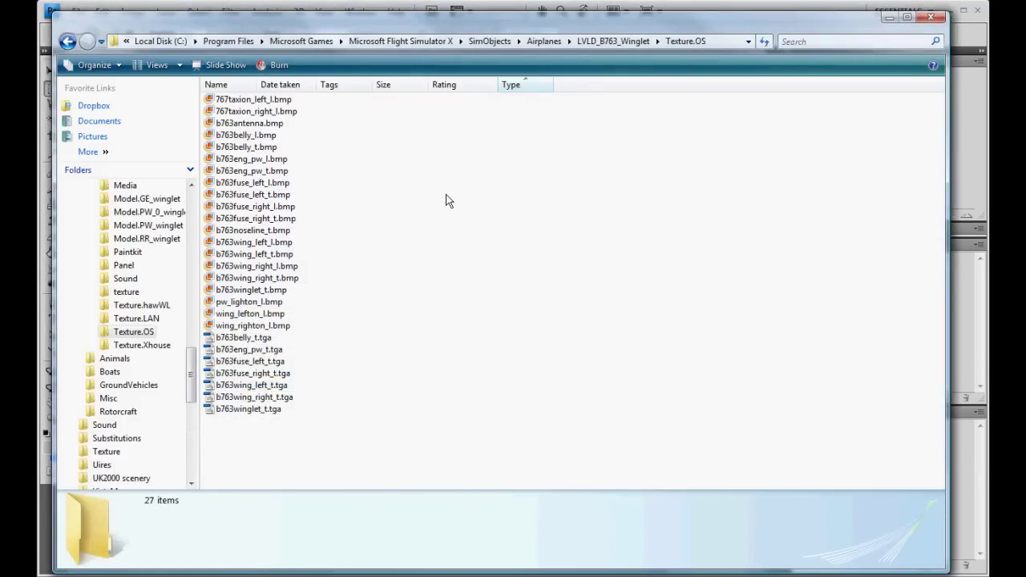
Select 767taxion_left_l.bmp and 767taxion_right_l.bmp and request their deletion
click(305, 99)
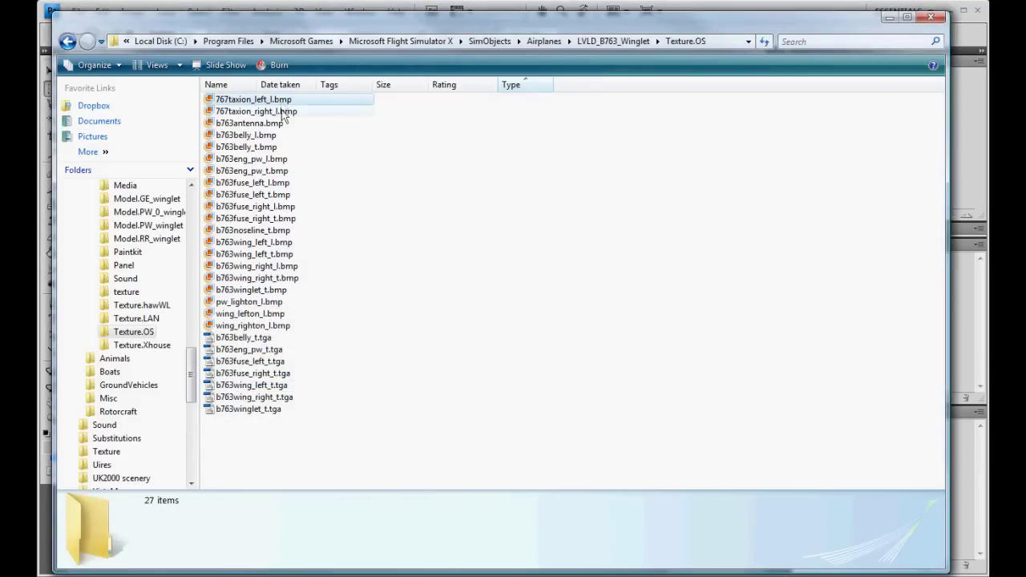
shift+click(283, 112)
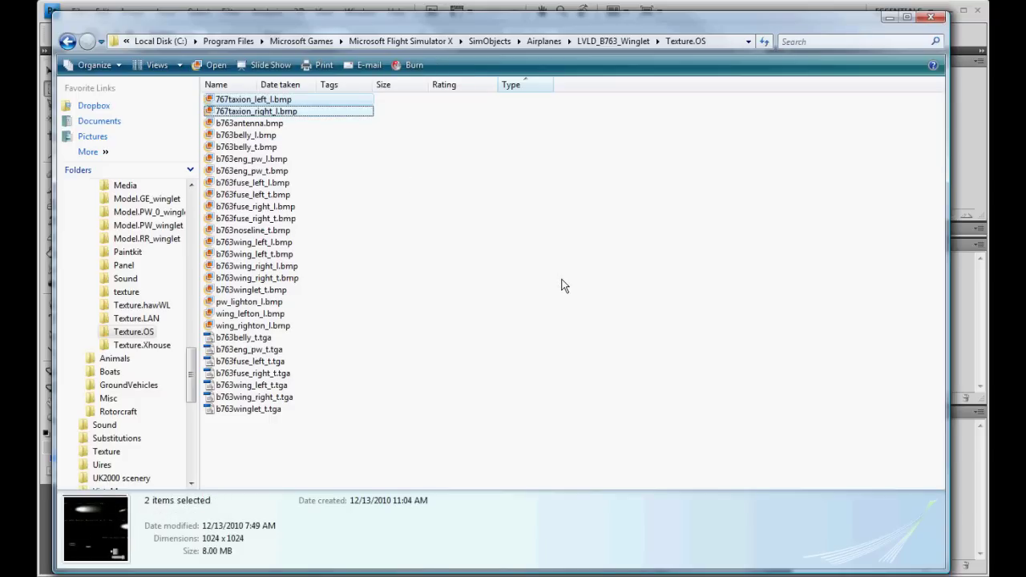
key(Delete)
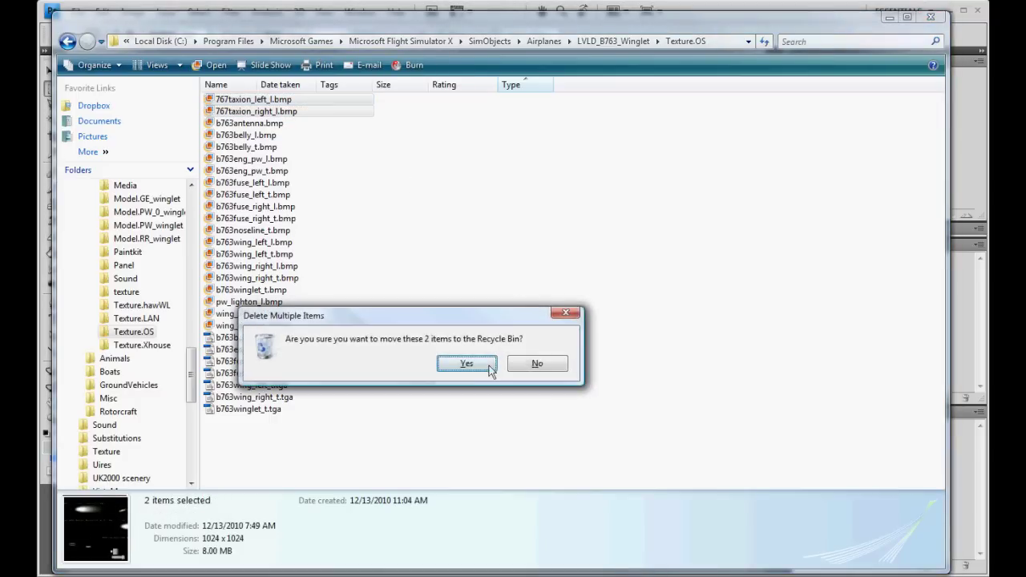
Confirm the 767taxion deletion, then delete b763belly_l.bmp and b763eng_pw_l.bmp
click(486, 365)
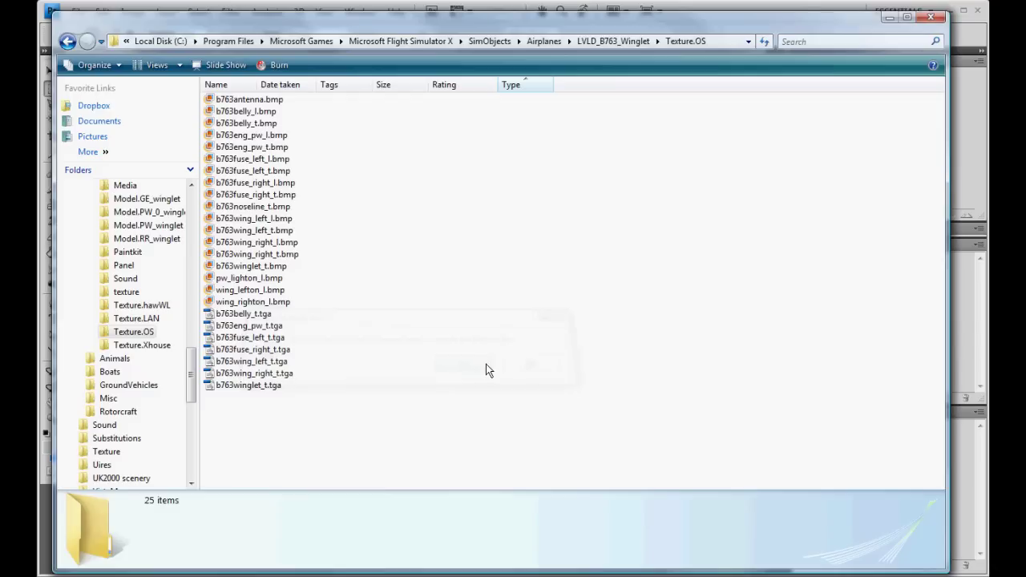
click(272, 112)
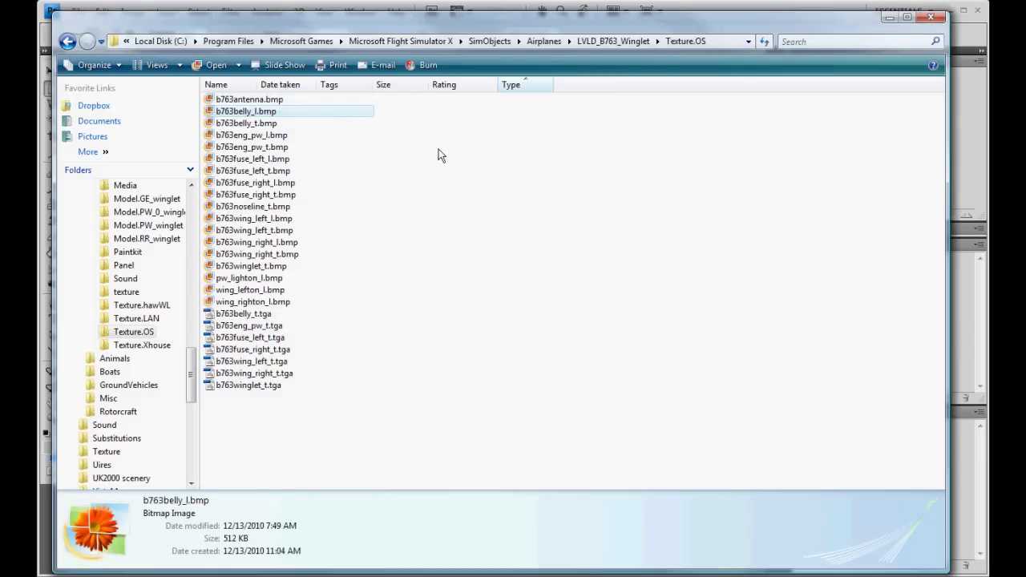
key(Delete)
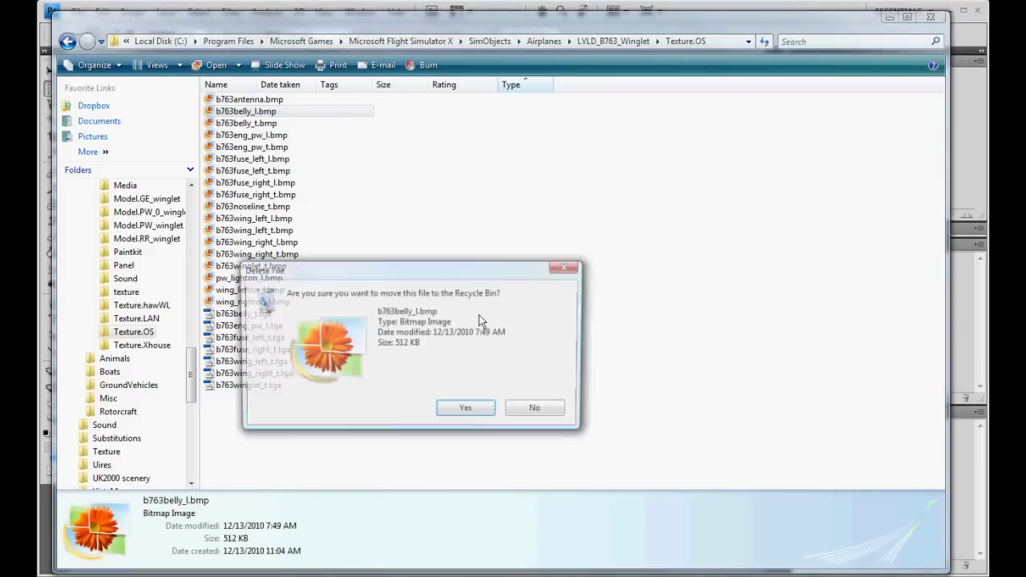
click(465, 405)
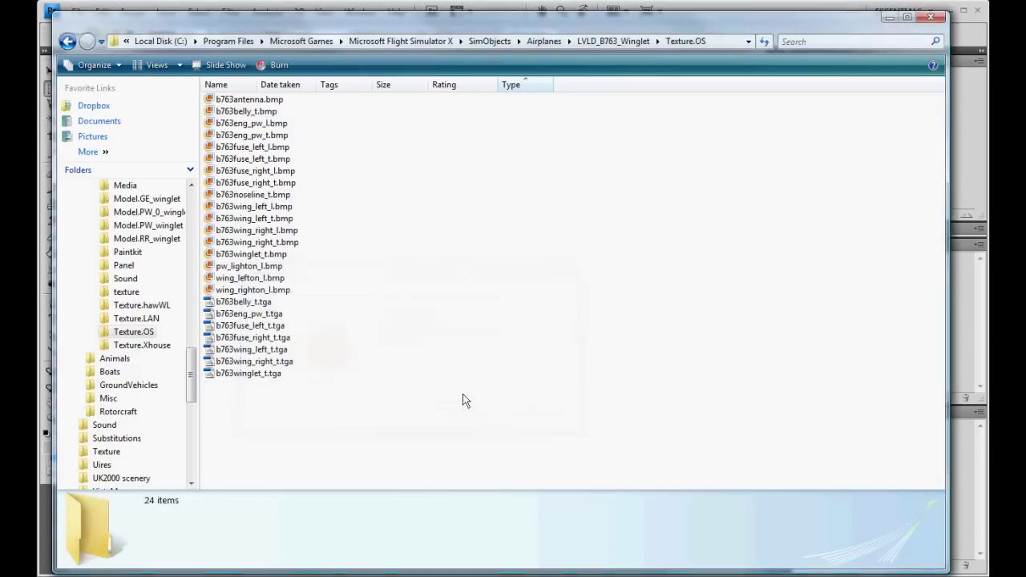
click(273, 124)
key(Delete)
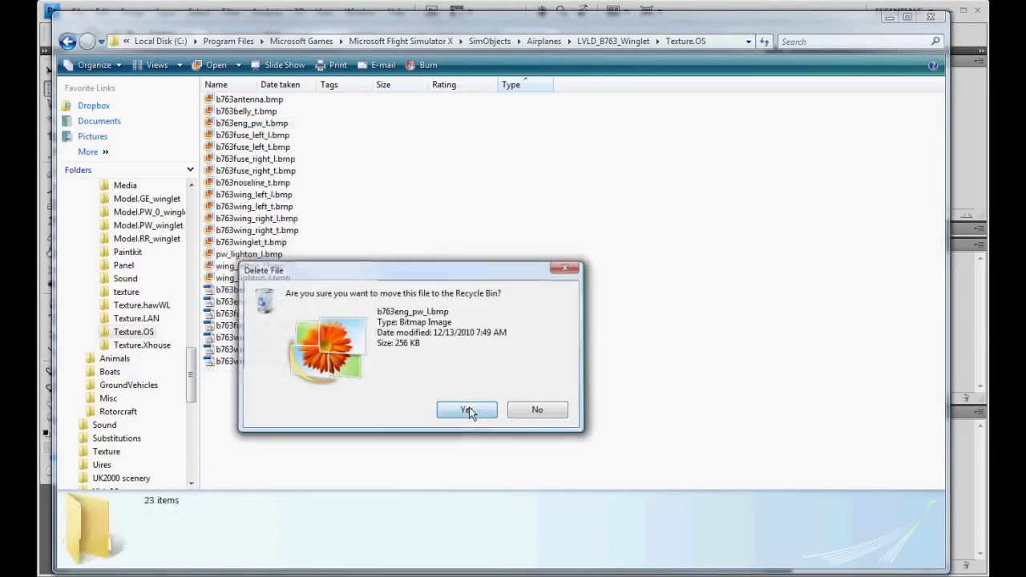
click(465, 407)
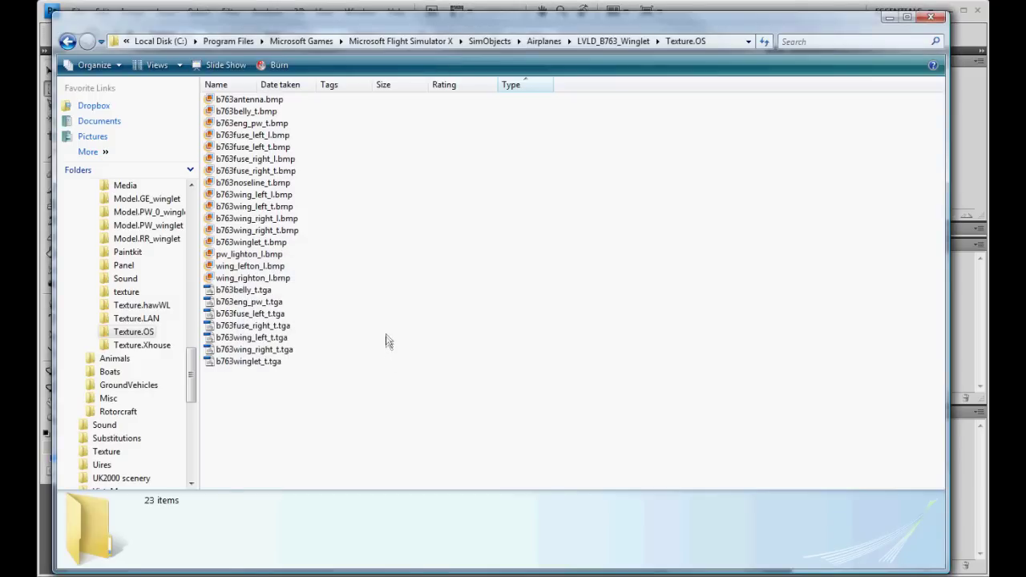
Delete b763wing_left_l.bmp and b763wing_right_l.bmp, then return to the LVLD_B763_Winglet folder
click(288, 197)
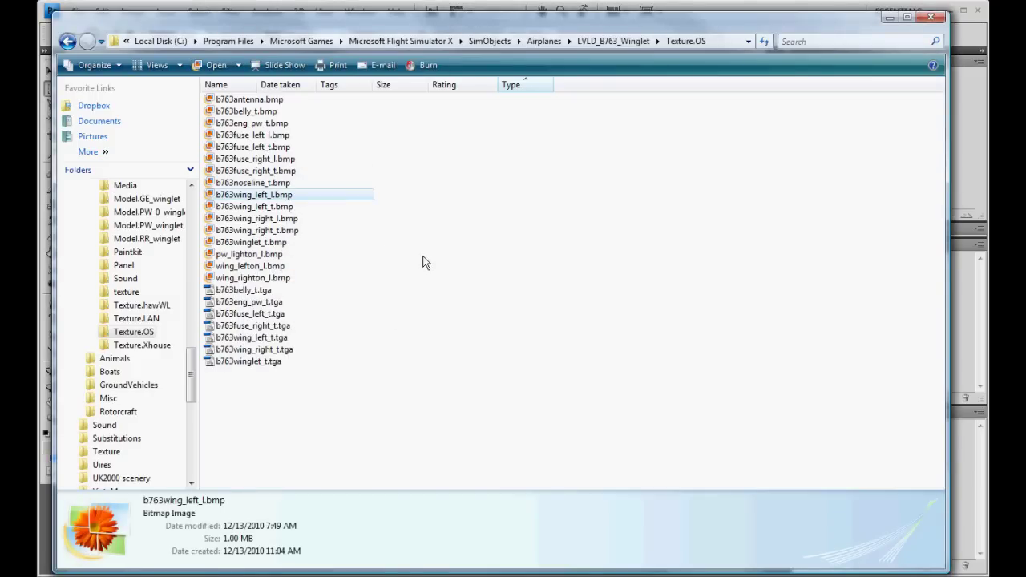
key(Delete)
key(Return)
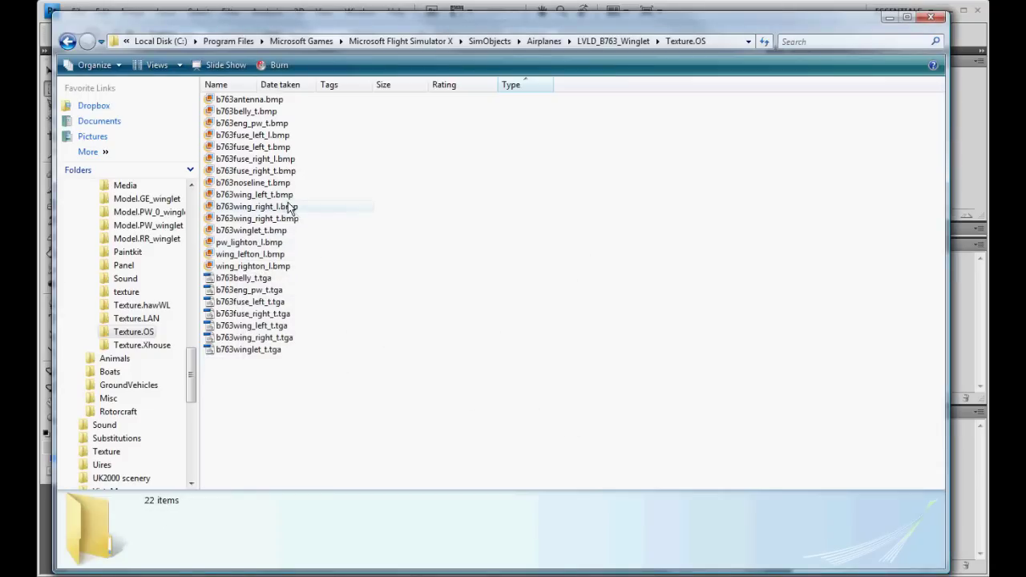
click(290, 207)
key(Delete)
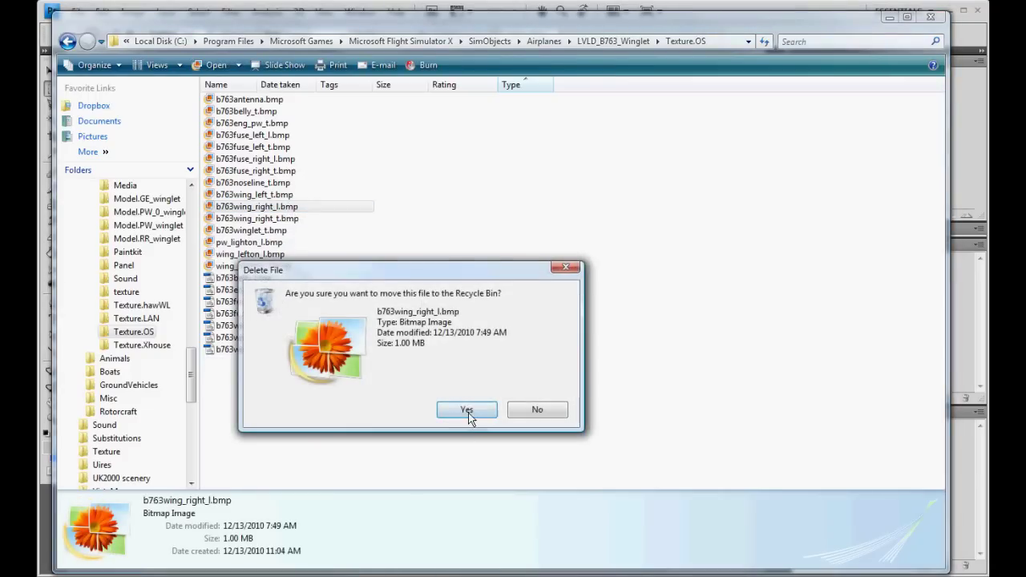
click(468, 412)
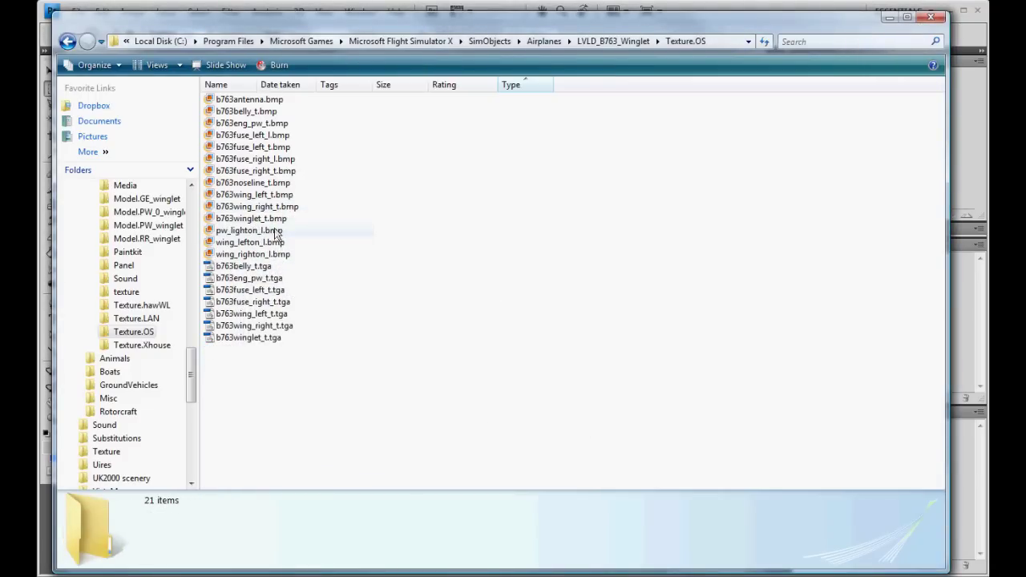
click(474, 292)
key(BackSpace)
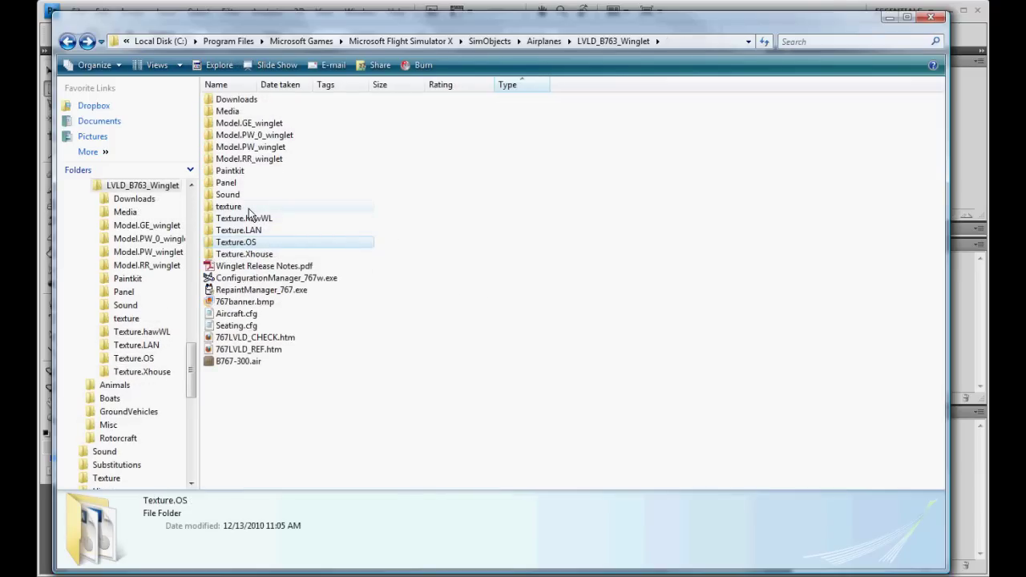
In Texture.Xhouse, select the twelve X_ bump/spec maps, thumbnail.jpg, texture.cfg, fresnel_ramp.dds and lights_fresnel.dds
click(249, 255)
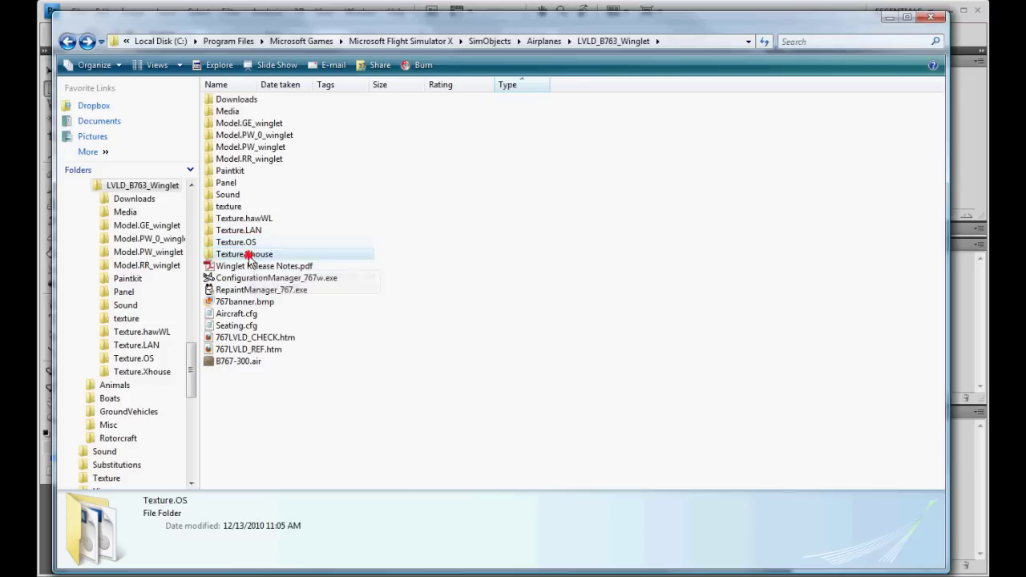
double_click(249, 255)
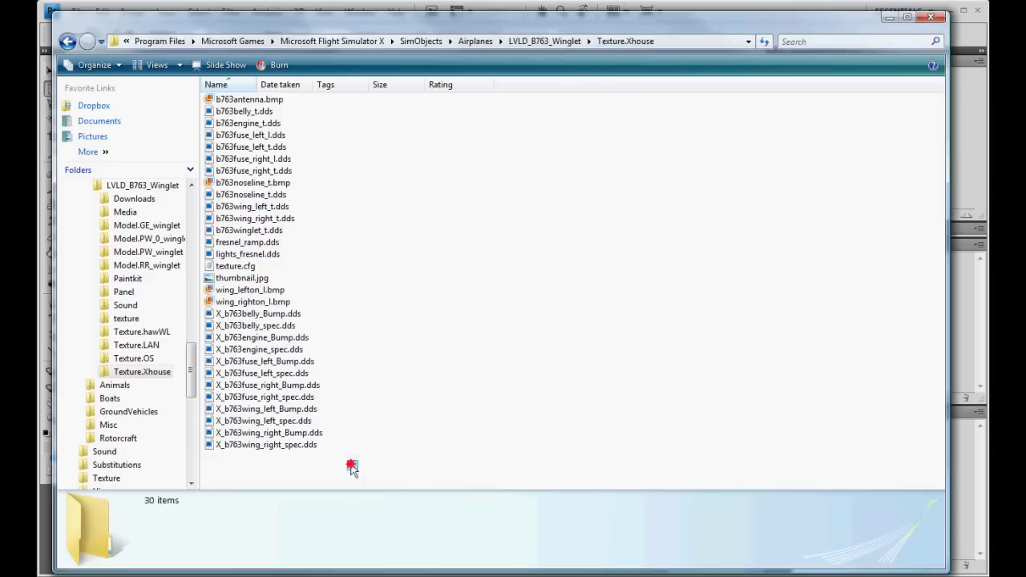
drag(358, 472, 221, 321)
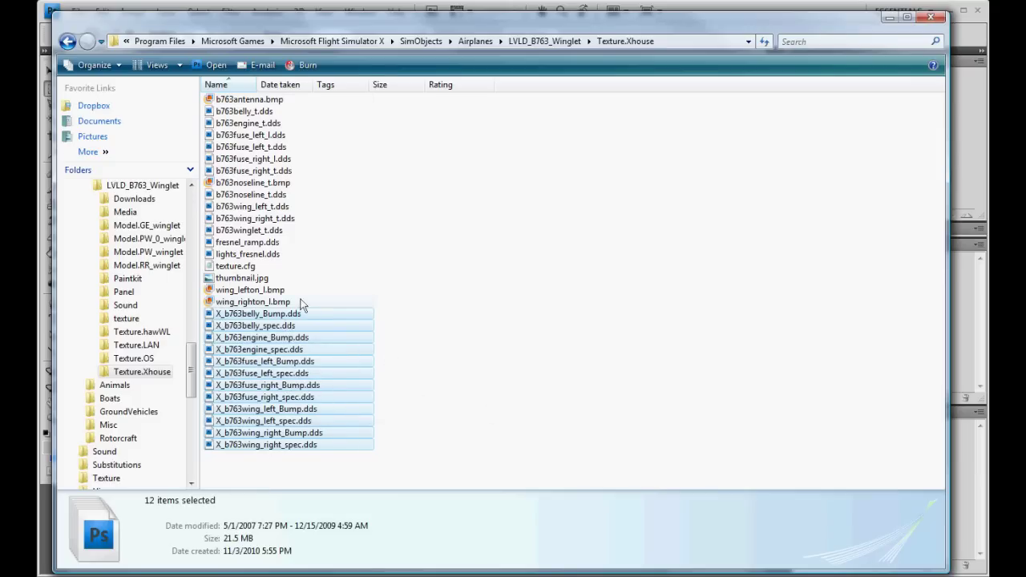
ctrl+click(245, 278)
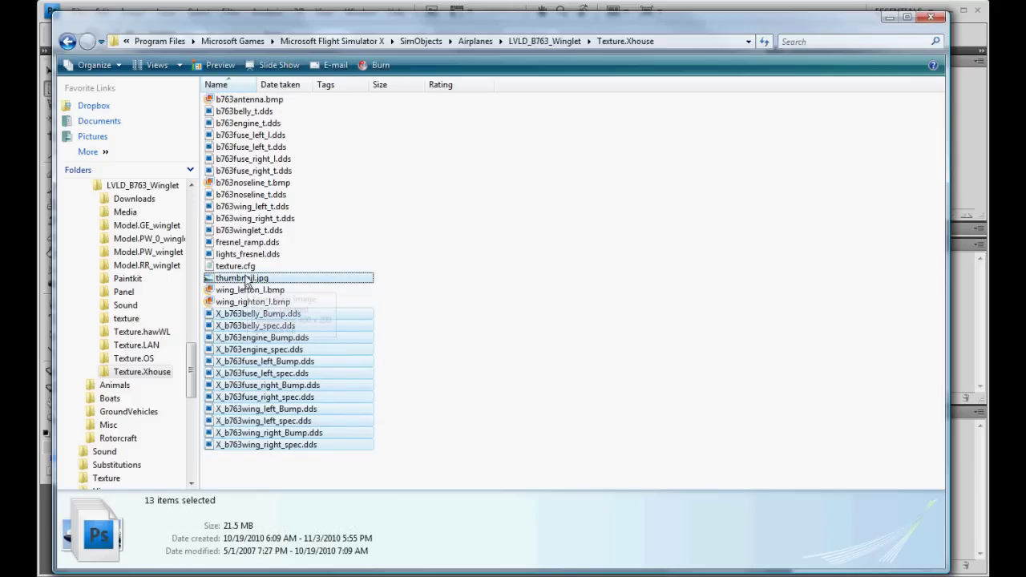
ctrl+click(238, 267)
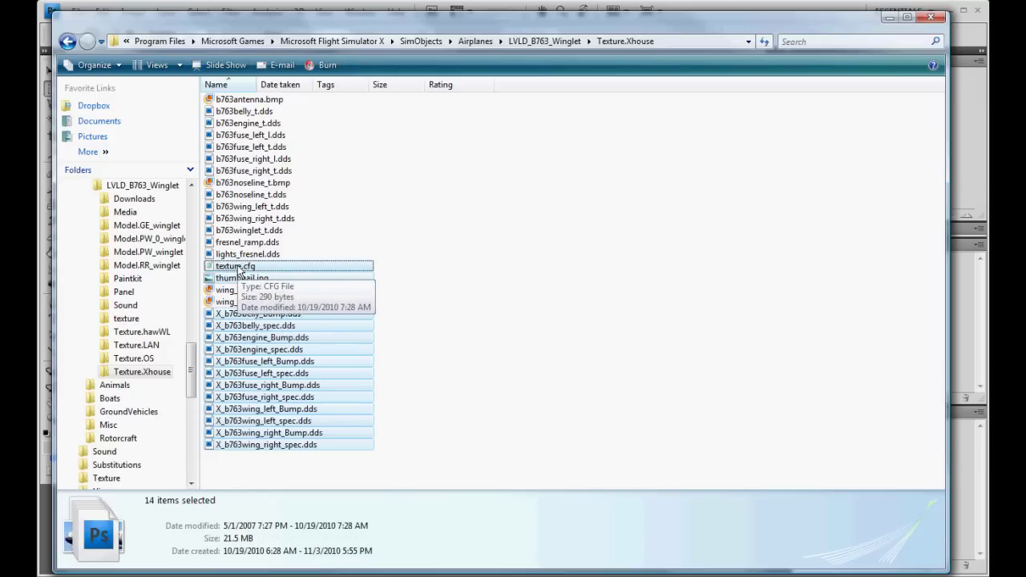
ctrl+click(244, 244)
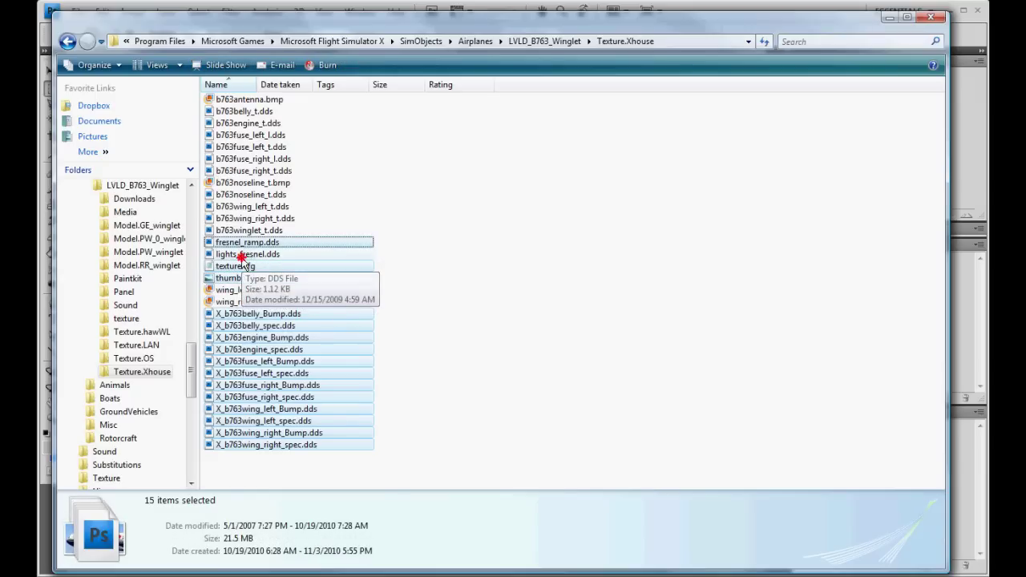
ctrl+click(245, 255)
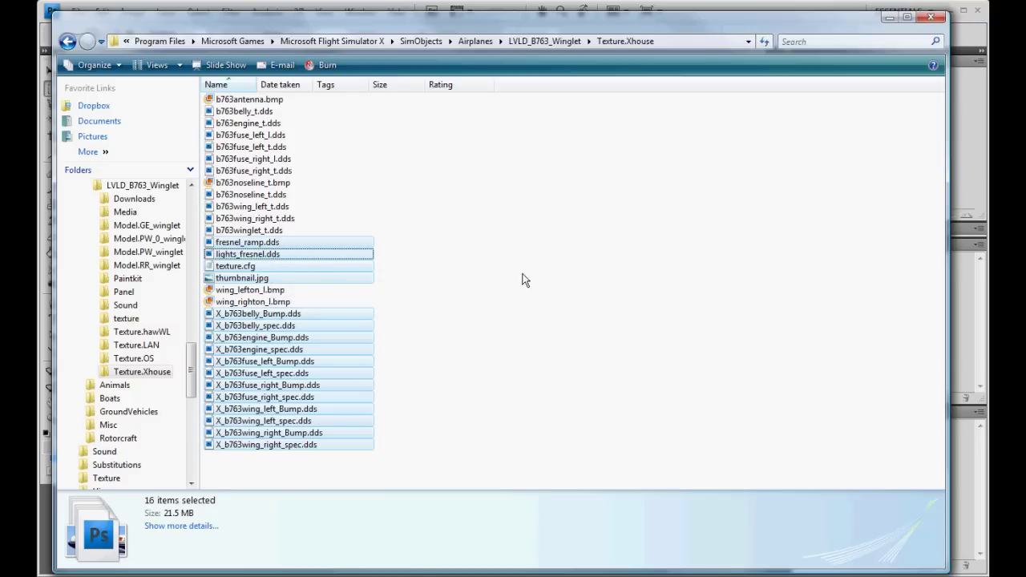
Paste the 16 copied Xhouse files into Texture.OS, bringing it to 37 items
key(BackSpace)
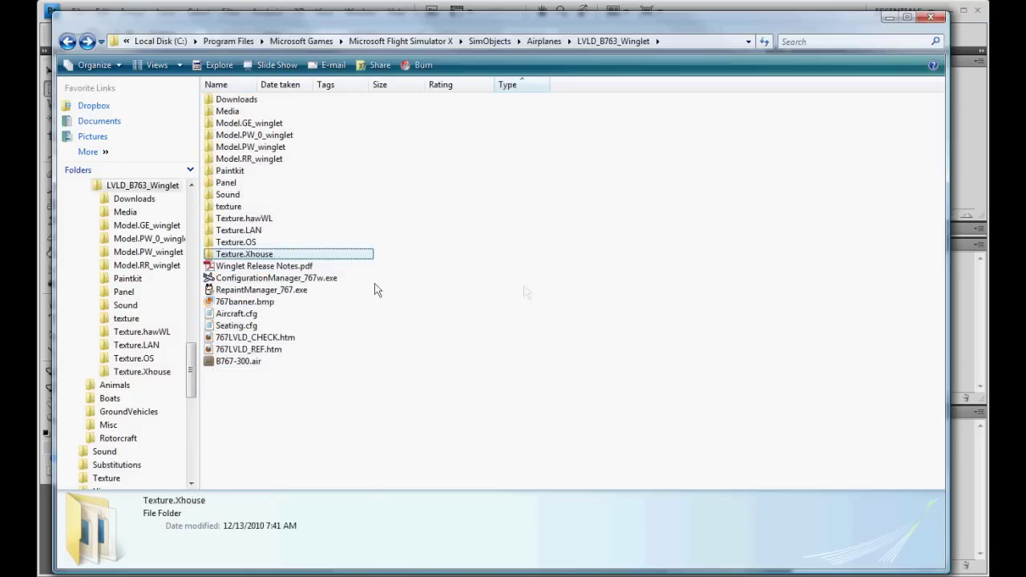
double_click(256, 246)
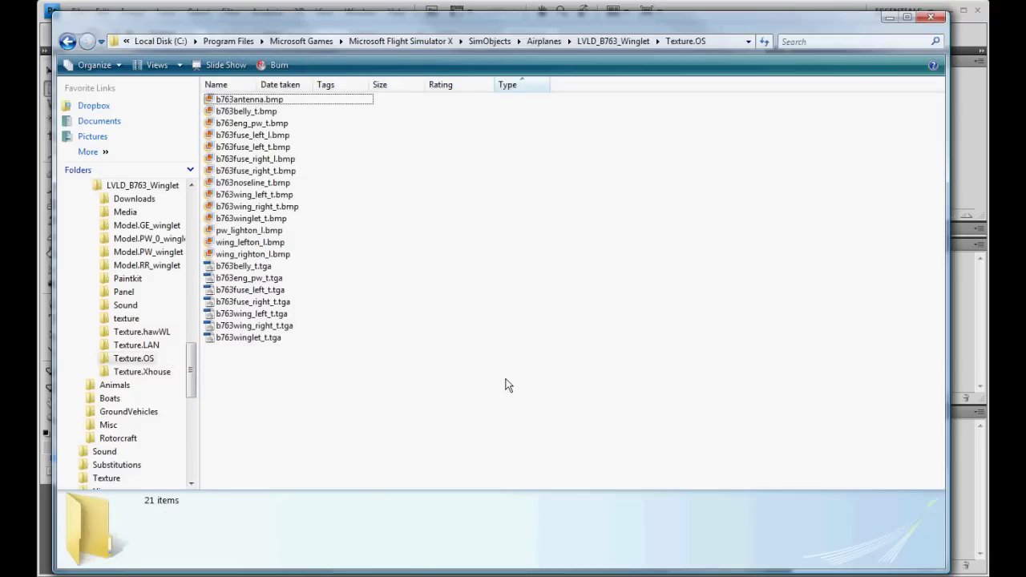
key(ctrl+v)
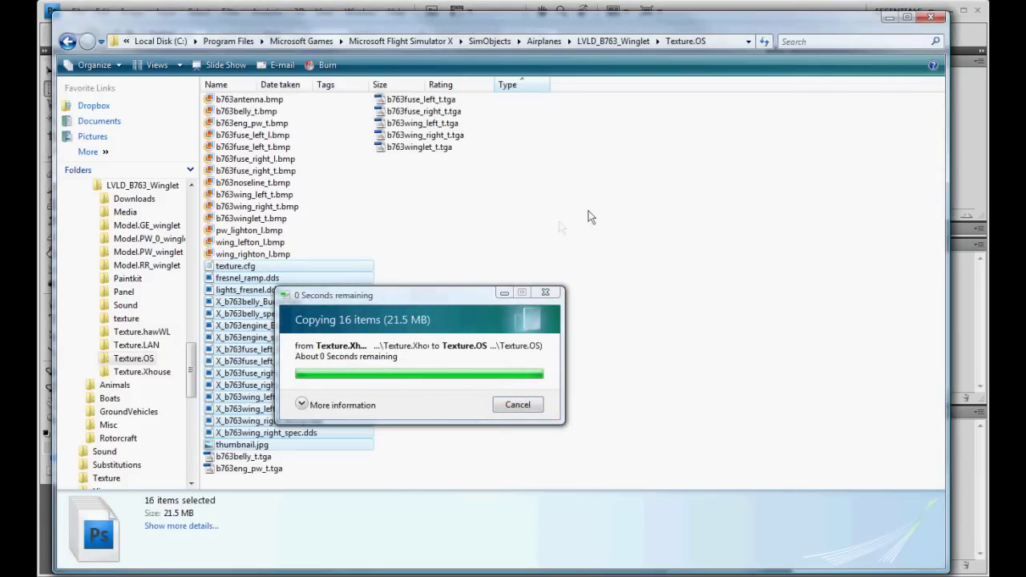
click(596, 235)
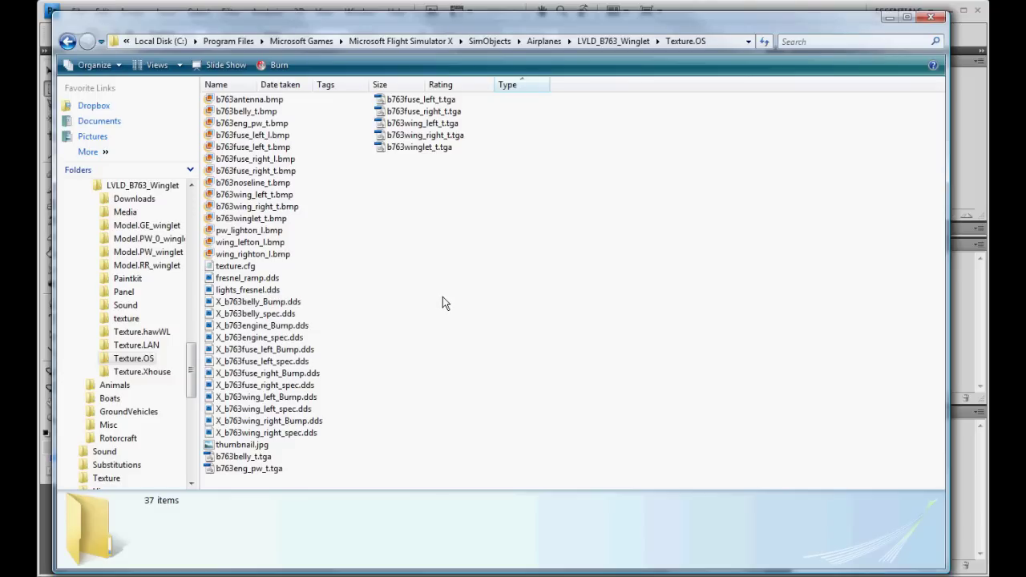
Delete the belly, engine, left/right fuselage, left/right wing and winglet _t.bmp textures
click(278, 147)
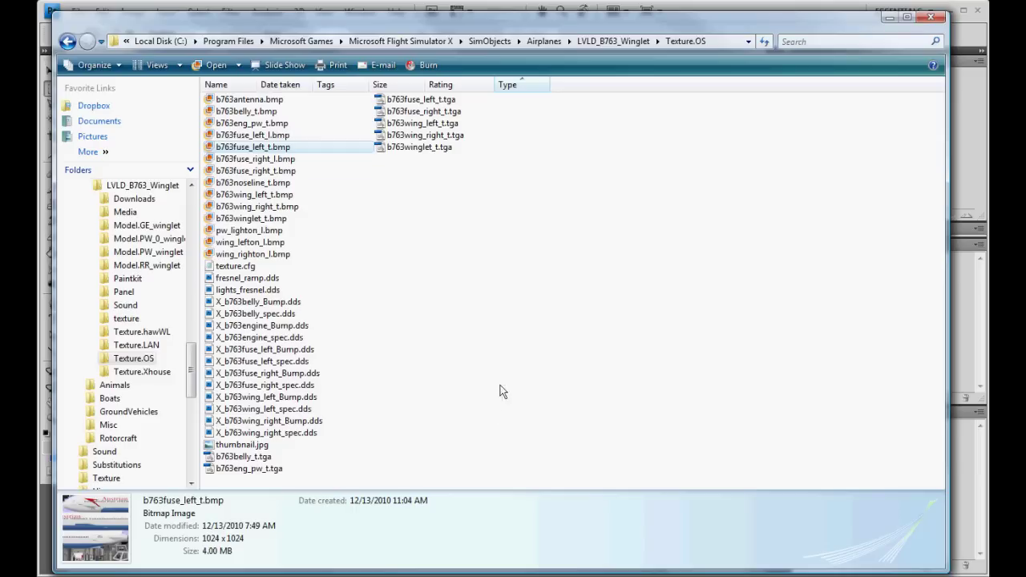
click(267, 124)
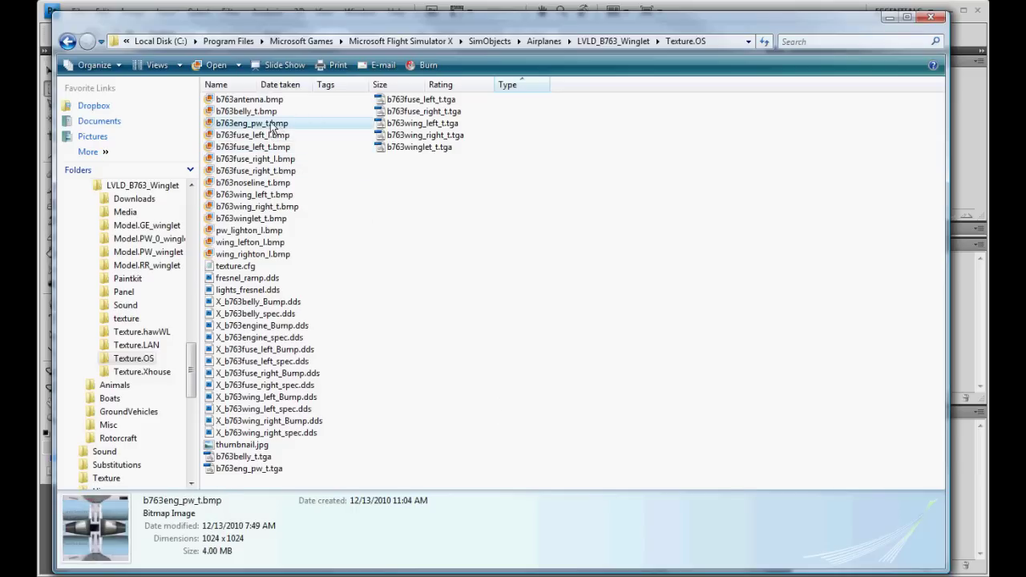
click(256, 112)
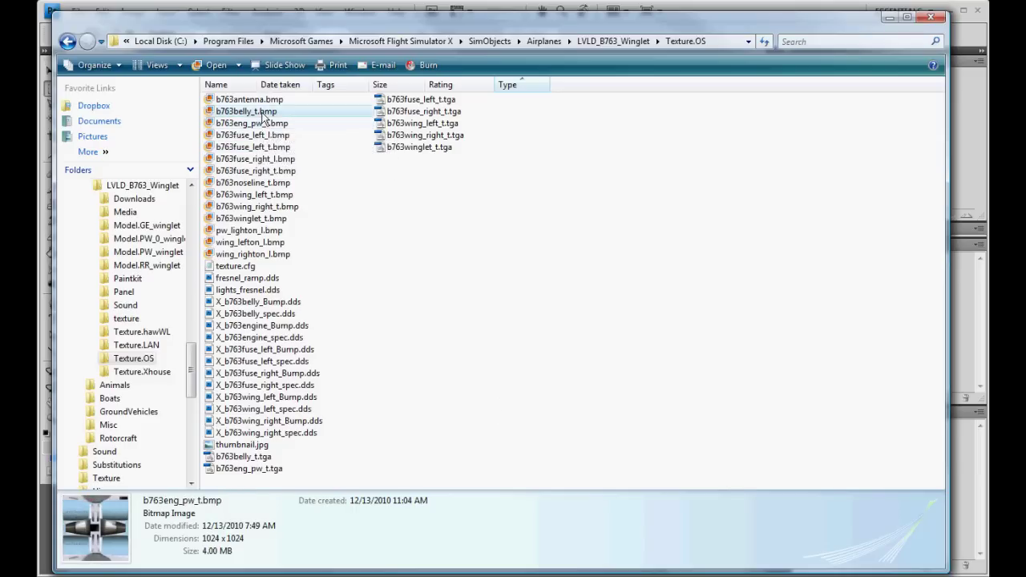
ctrl+click(265, 125)
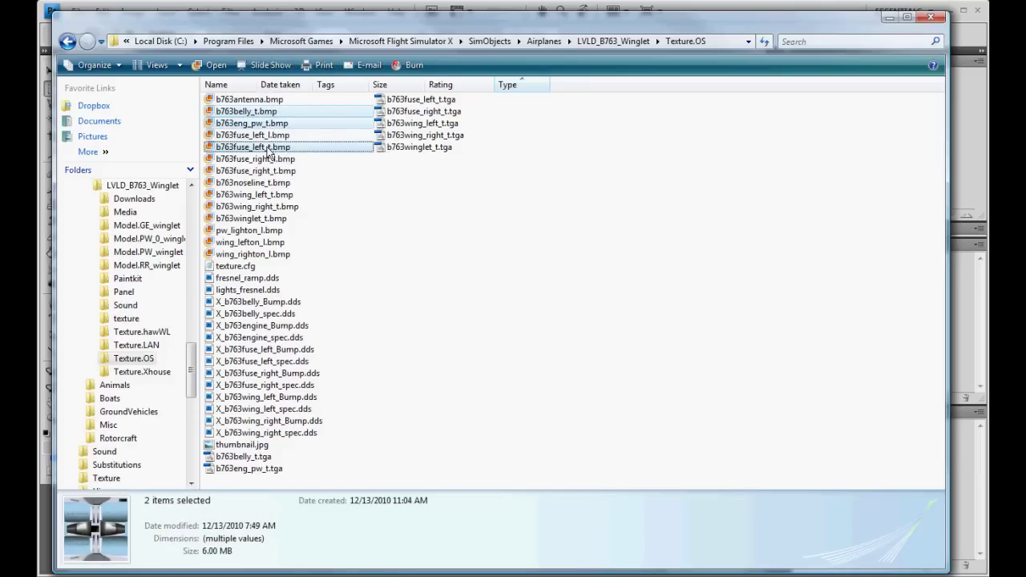
ctrl+click(268, 149)
ctrl+click(280, 171)
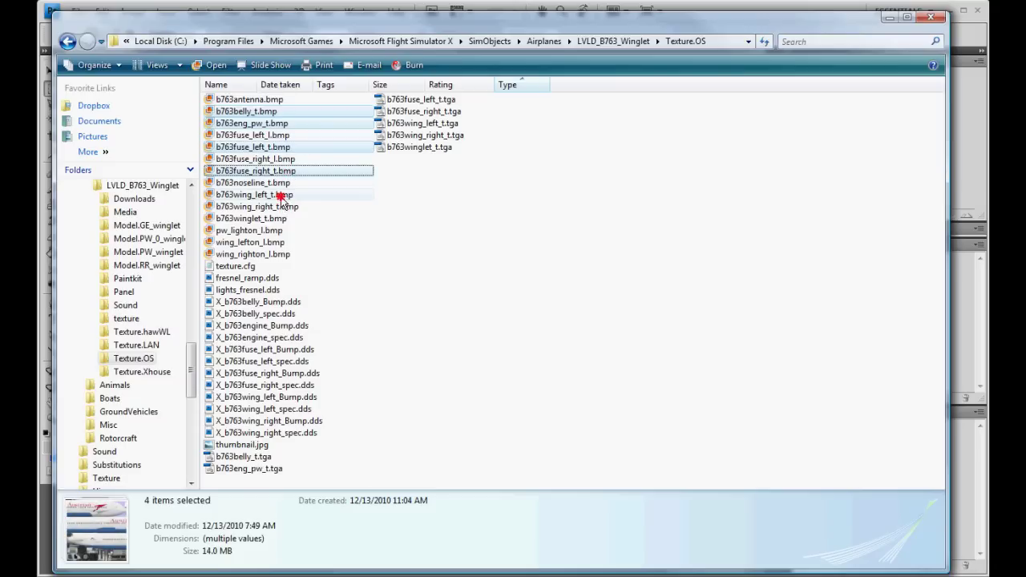
ctrl+click(281, 195)
ctrl+click(282, 207)
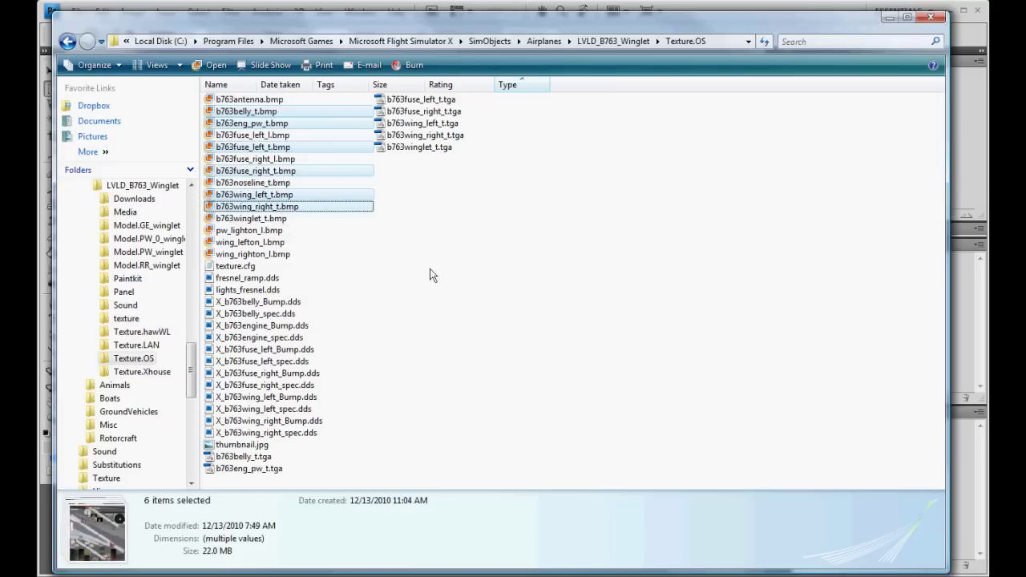
ctrl+click(264, 219)
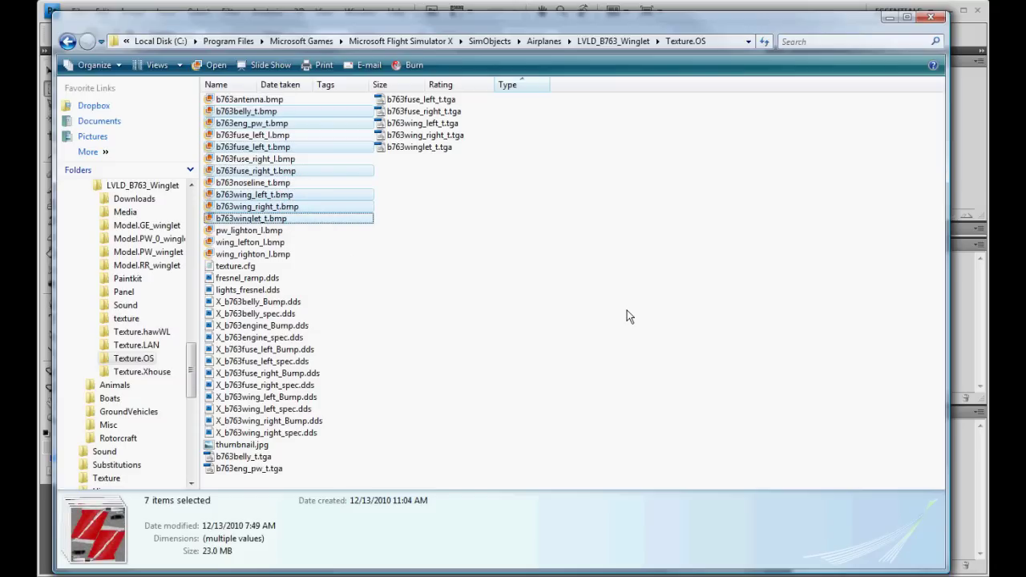
key(Delete)
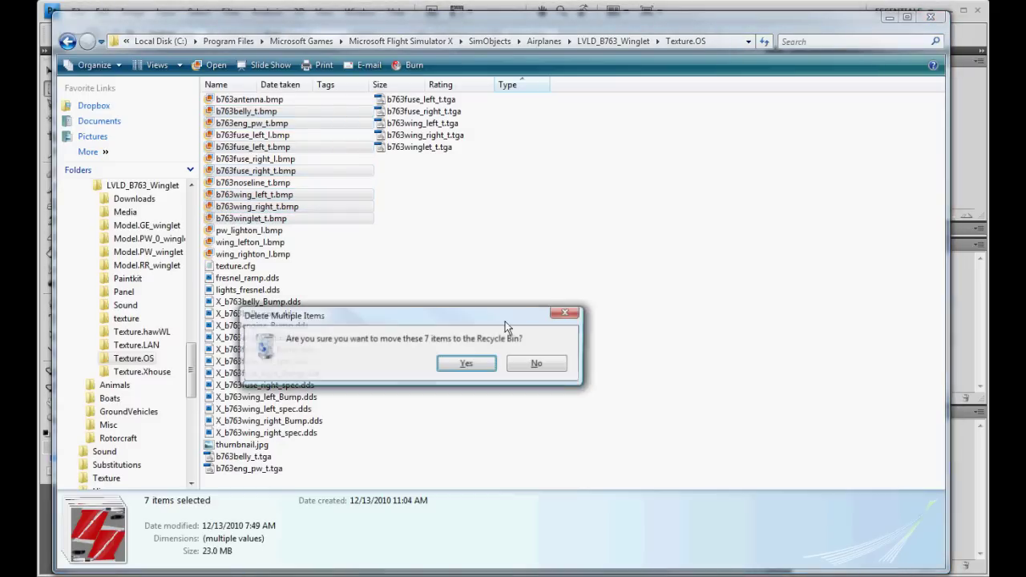
click(466, 365)
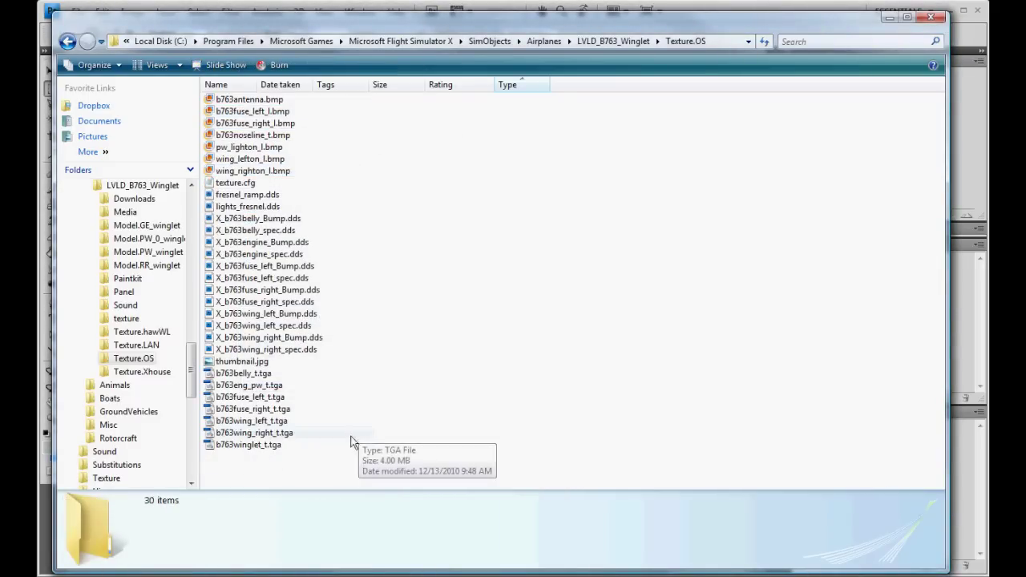
Open b763belly_t.tga in ACES Image Tool and move its window higher
click(253, 374)
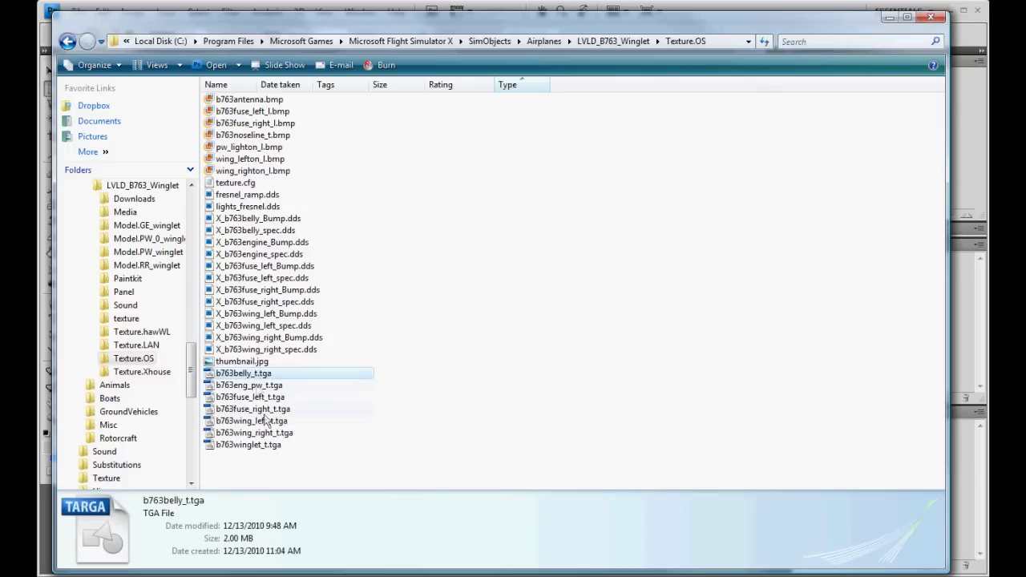
right_click(260, 376)
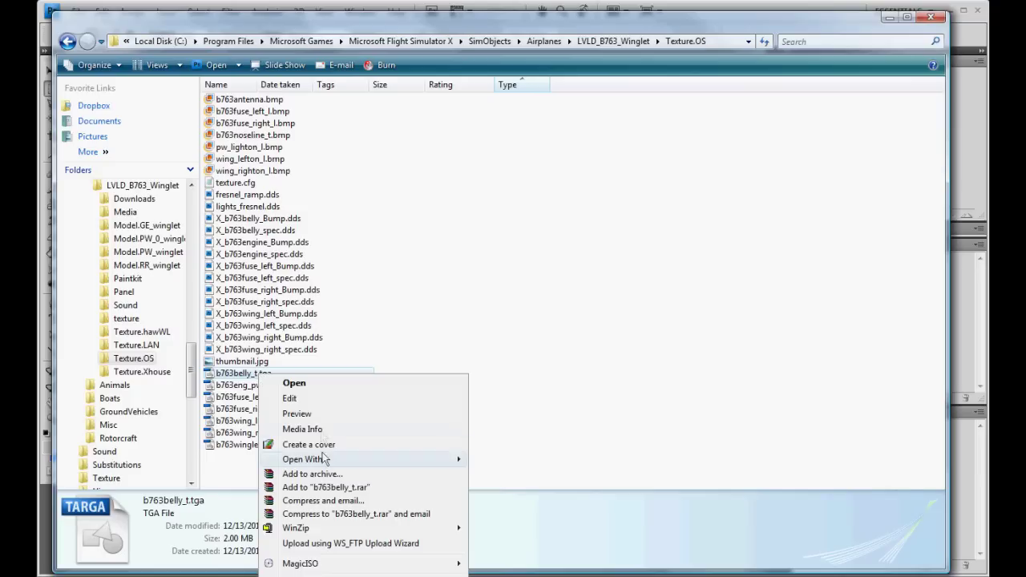
mouse_move(321, 458)
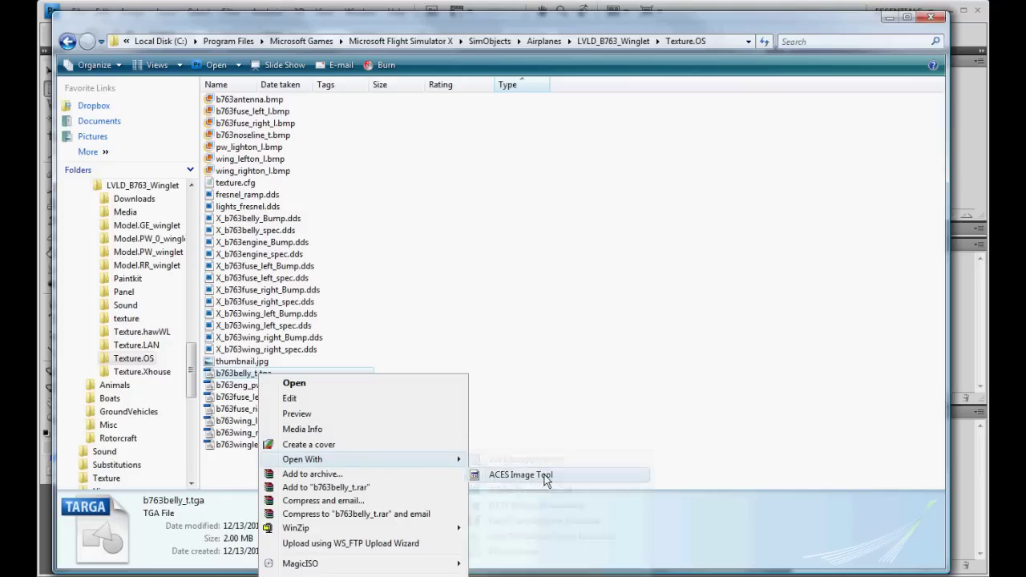
click(545, 475)
drag(481, 166, 617, 43)
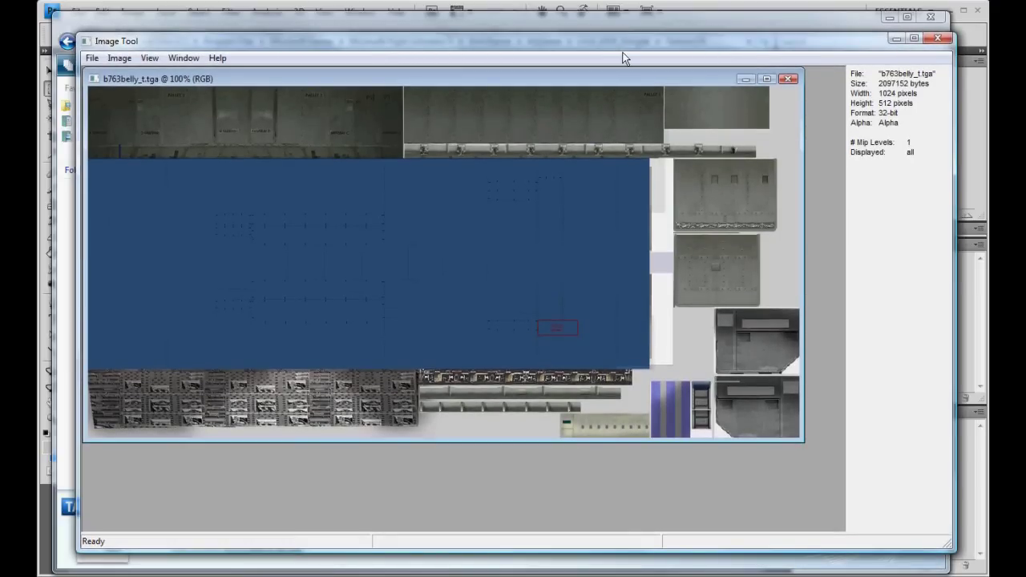
Save the belly texture as b763belly_t.dds in Texture.OS and close the image
click(92, 59)
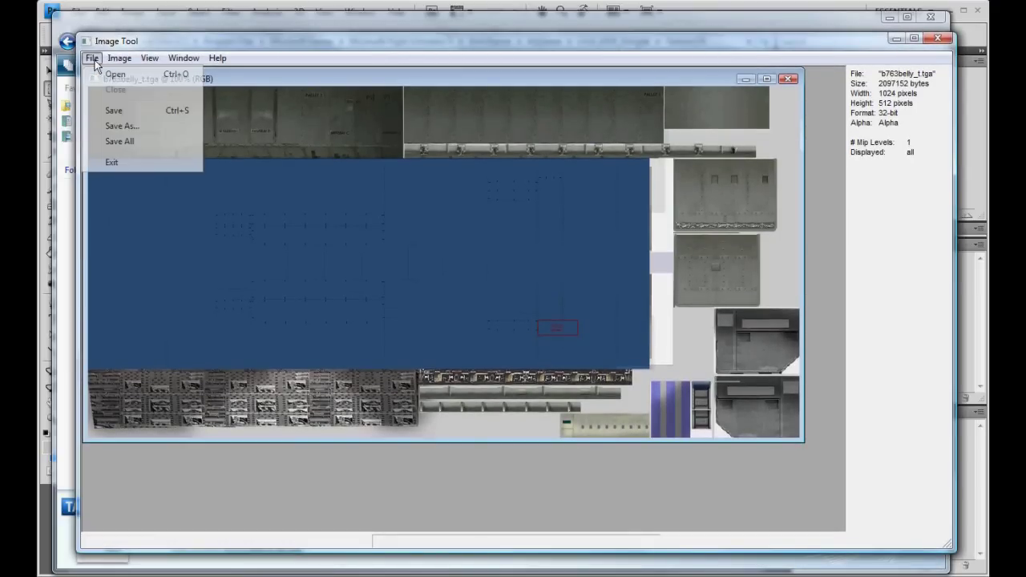
click(125, 122)
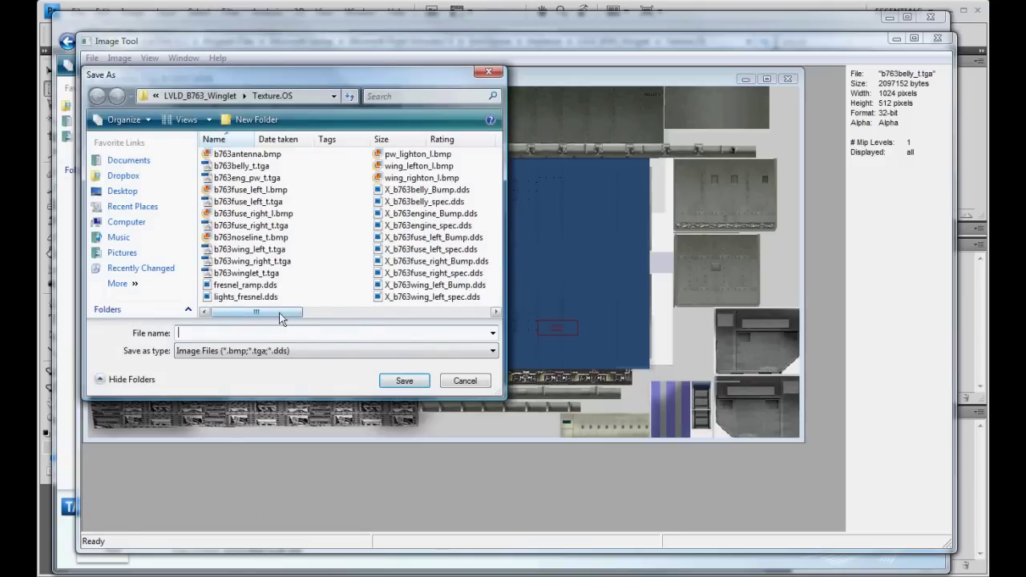
click(237, 167)
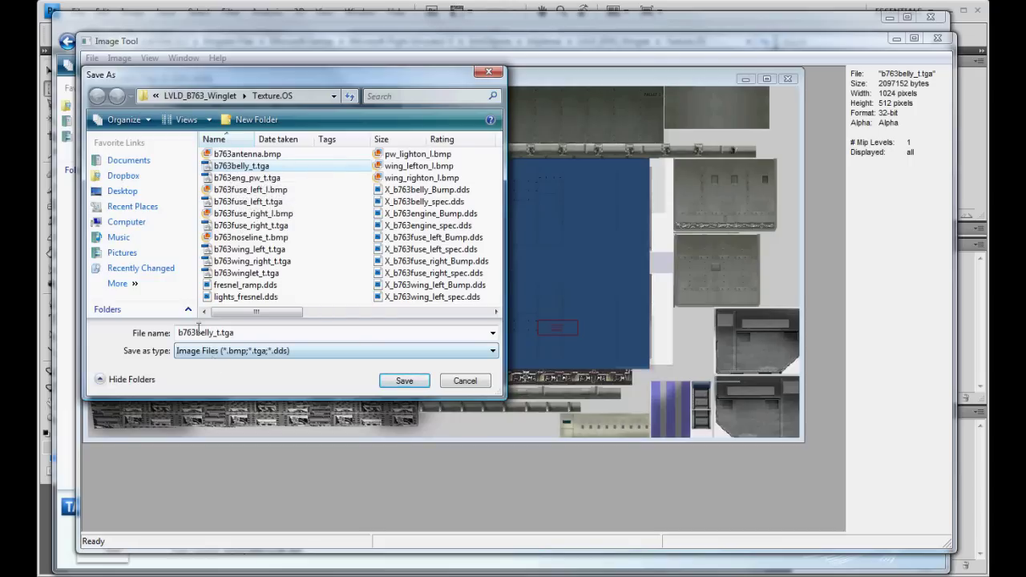
click(262, 333)
click(261, 332)
key(BackSpace)
key(BackSpace)
key(BackSpace)
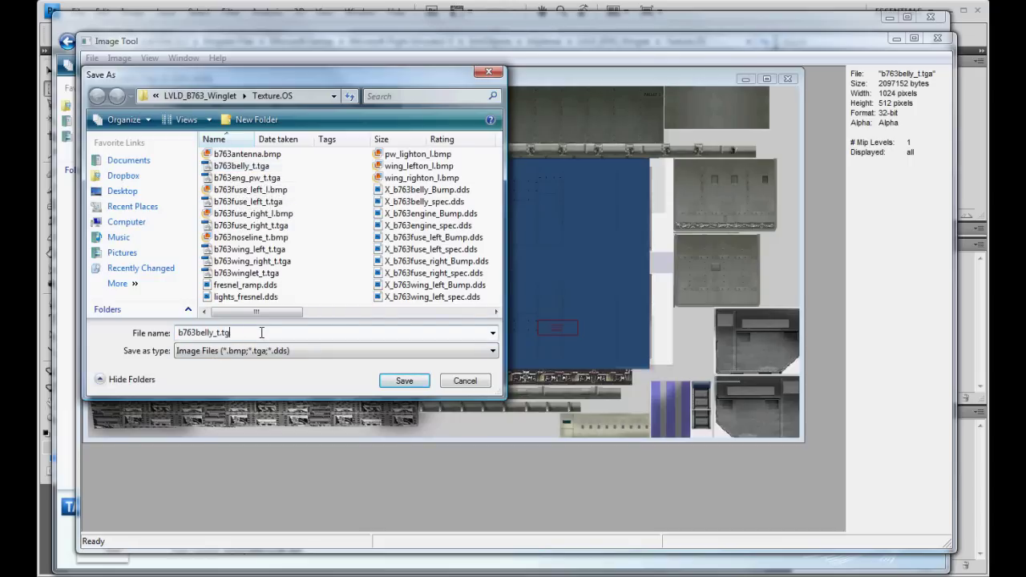
text(dds)
key(Return)
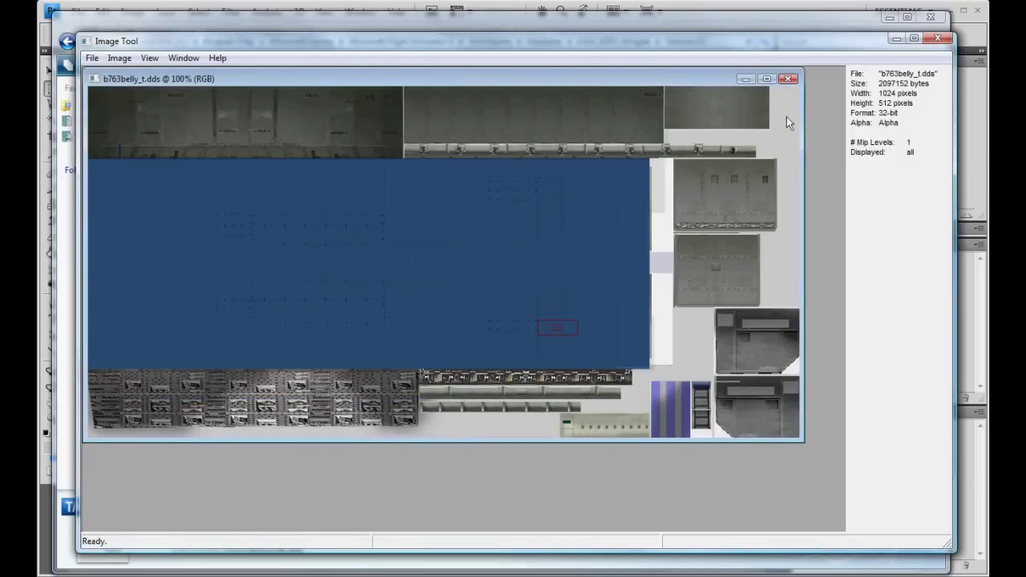
click(789, 80)
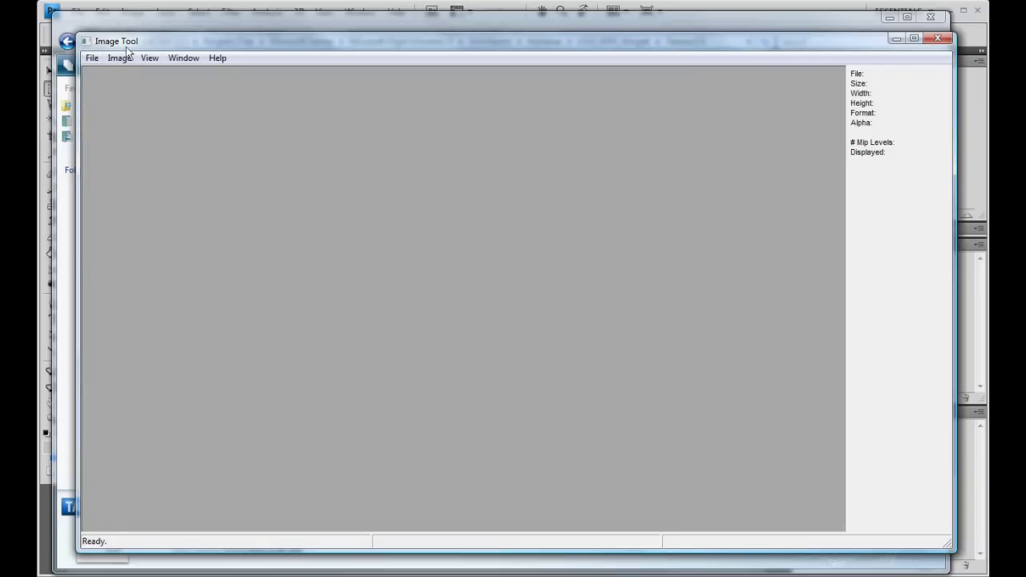
click(154, 22)
Open b763eng_pw_t.tga in ACES Image Tool, save it as b763eng_pw_t.dds, and close it
right_click(280, 394)
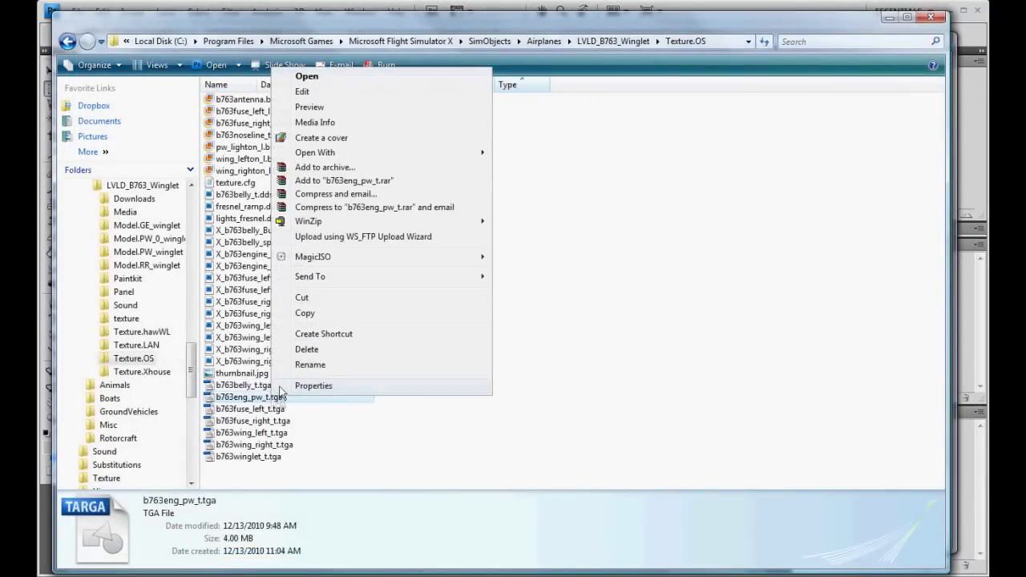
mouse_move(368, 152)
click(553, 166)
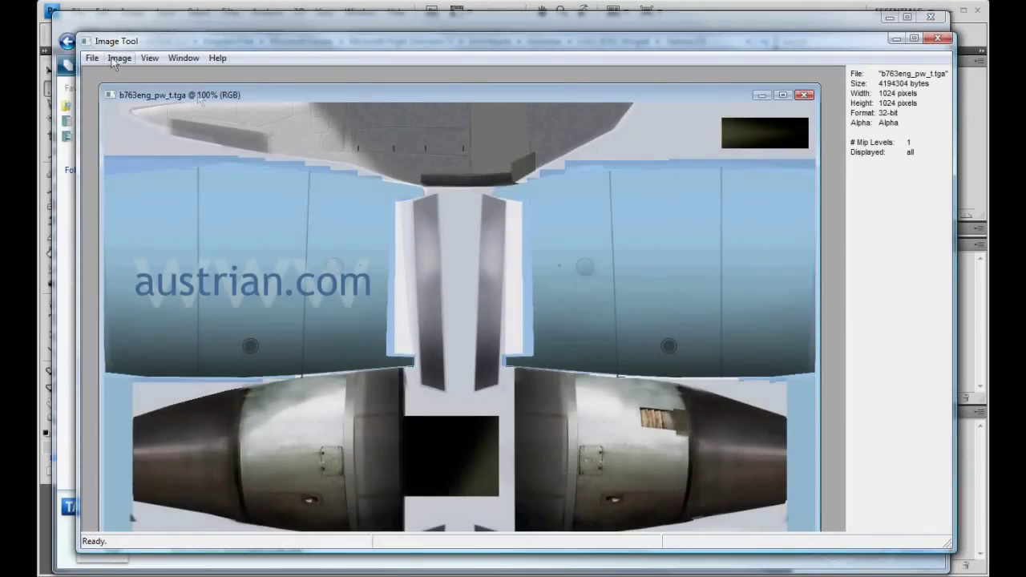
click(118, 59)
mouse_move(92, 58)
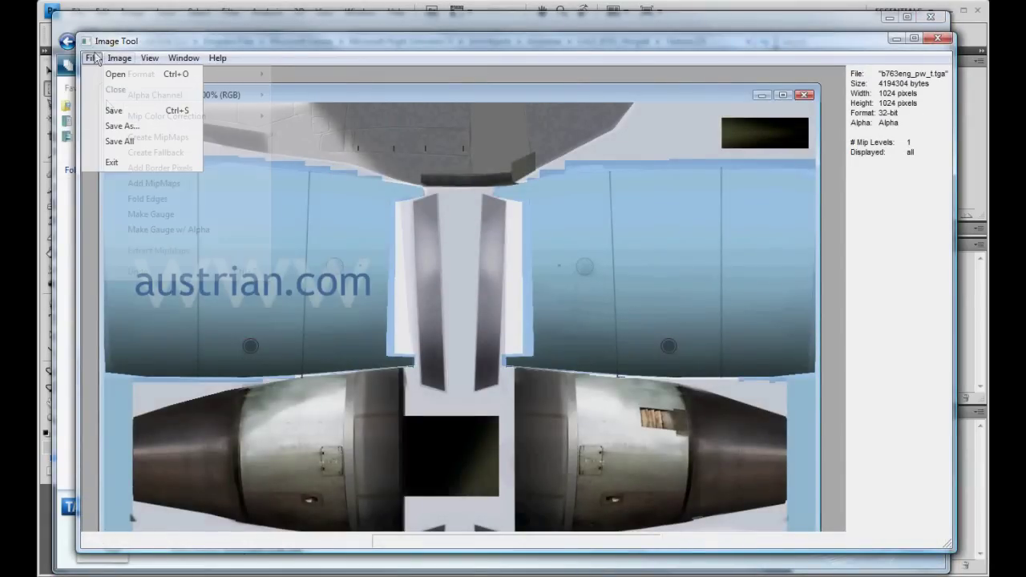
click(118, 126)
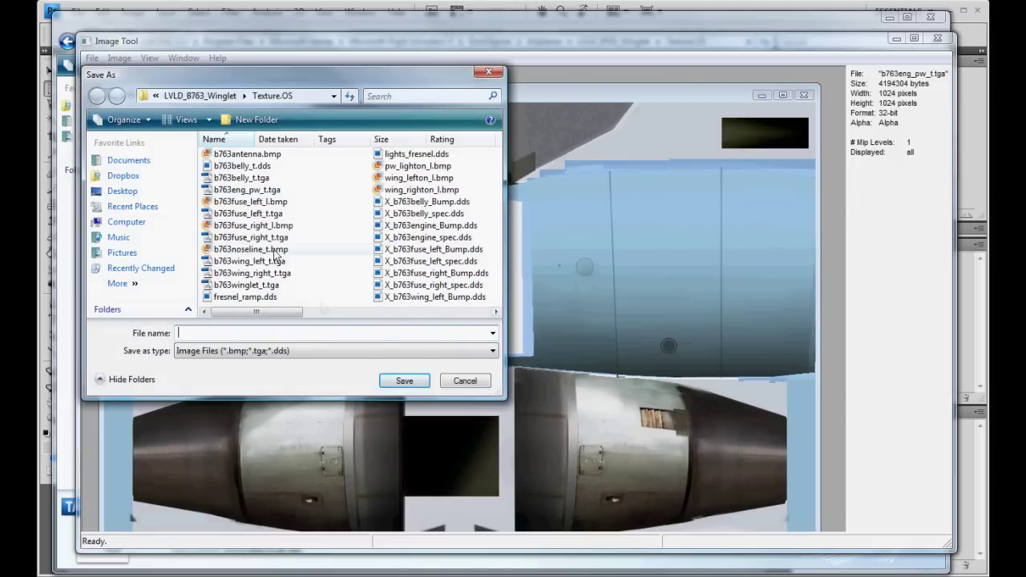
click(247, 190)
click(280, 332)
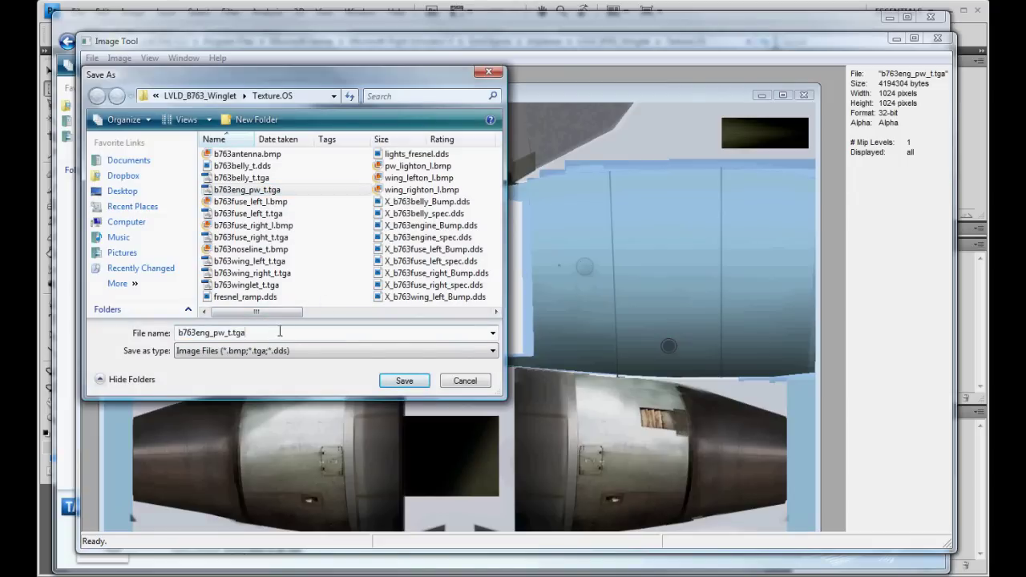
key(BackSpace)
key(BackSpace)
key(BackSpace)
text(dds)
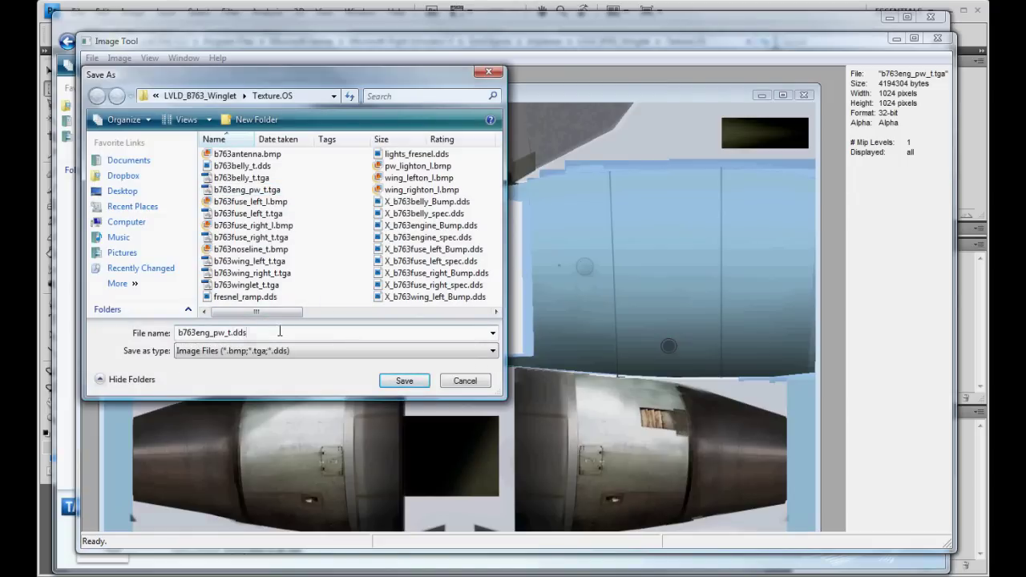
key(Return)
click(804, 95)
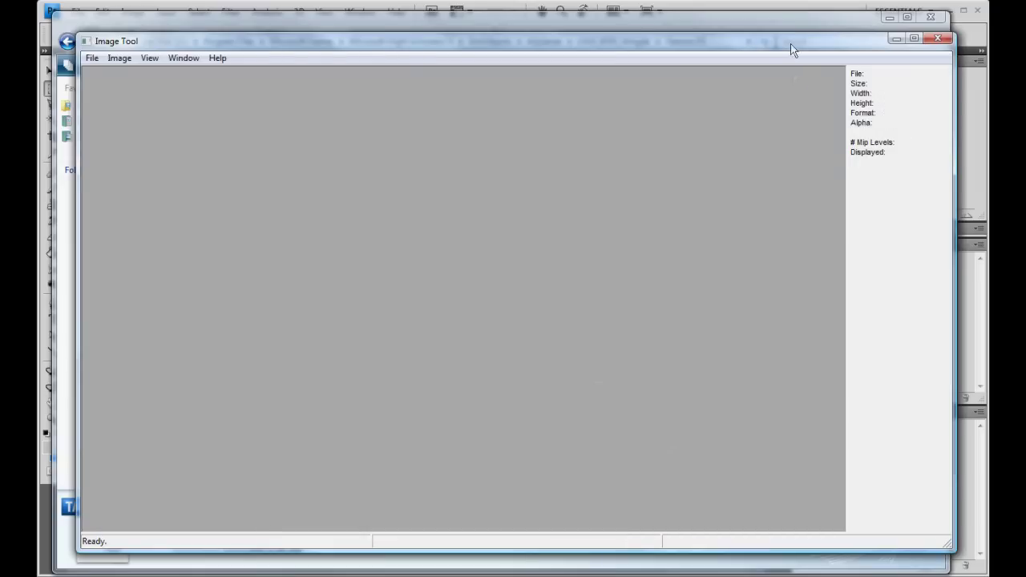
click(796, 29)
Open b763fuse_left_t.tga in ACES Image Tool, save it as b763fuse_left_t.dds, and close it
right_click(241, 421)
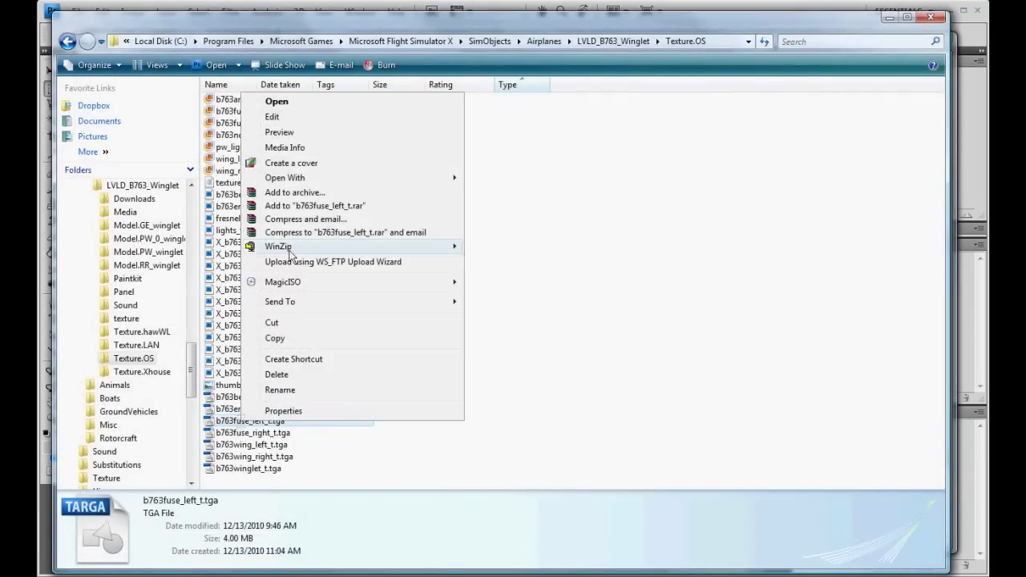
mouse_move(299, 181)
click(513, 193)
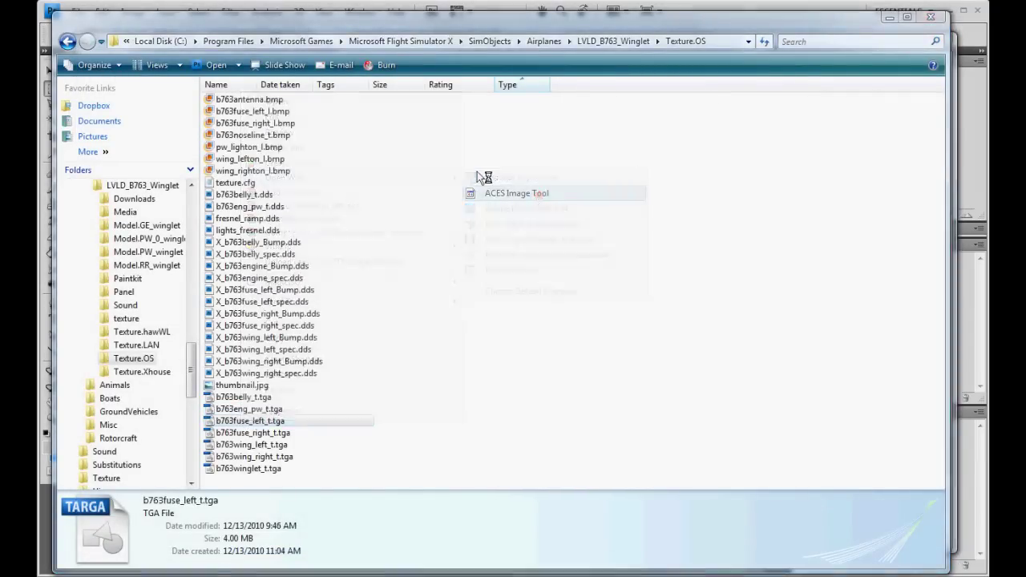
click(117, 58)
mouse_move(92, 58)
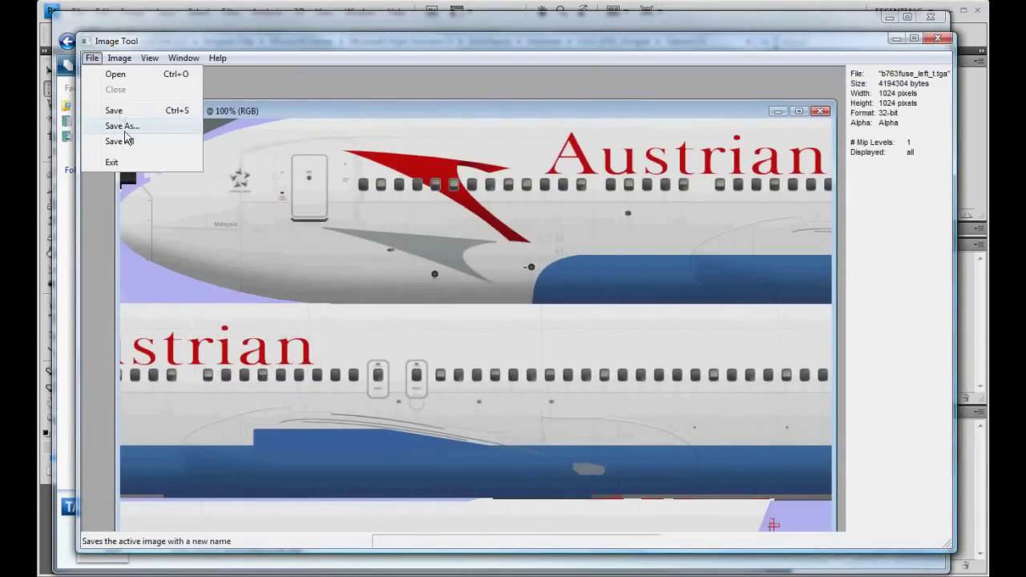
click(129, 126)
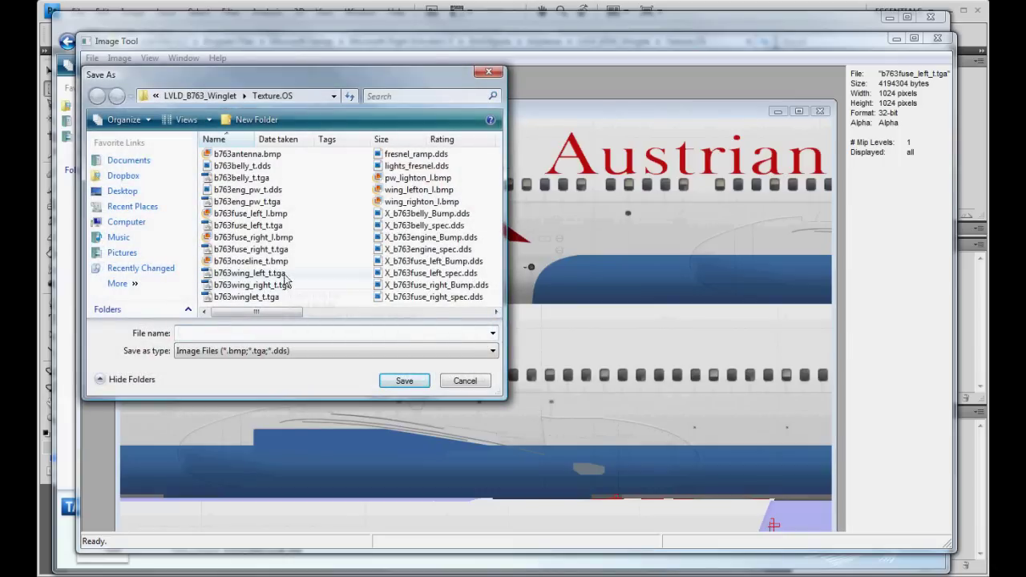
click(249, 225)
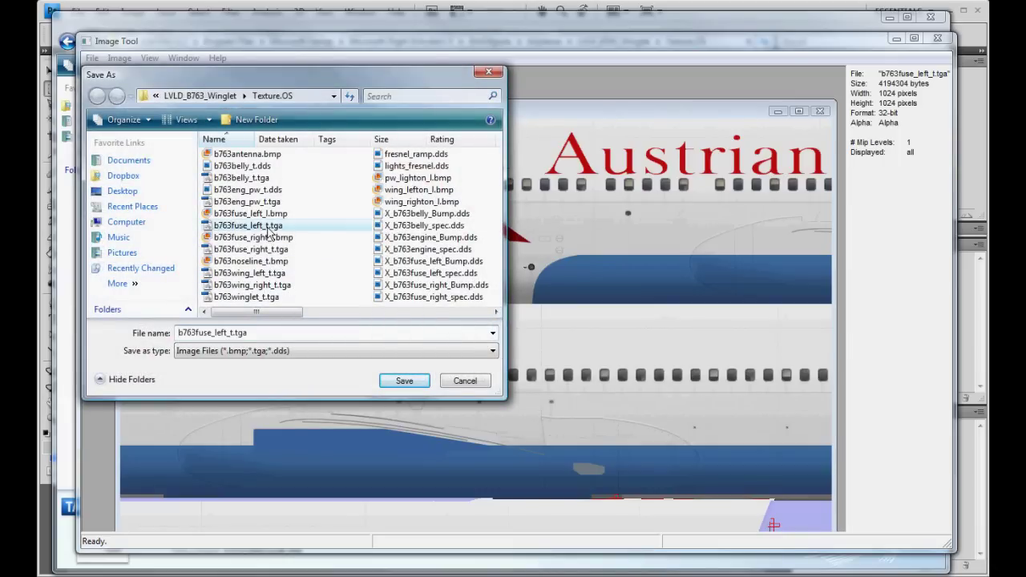
click(318, 350)
key(Return)
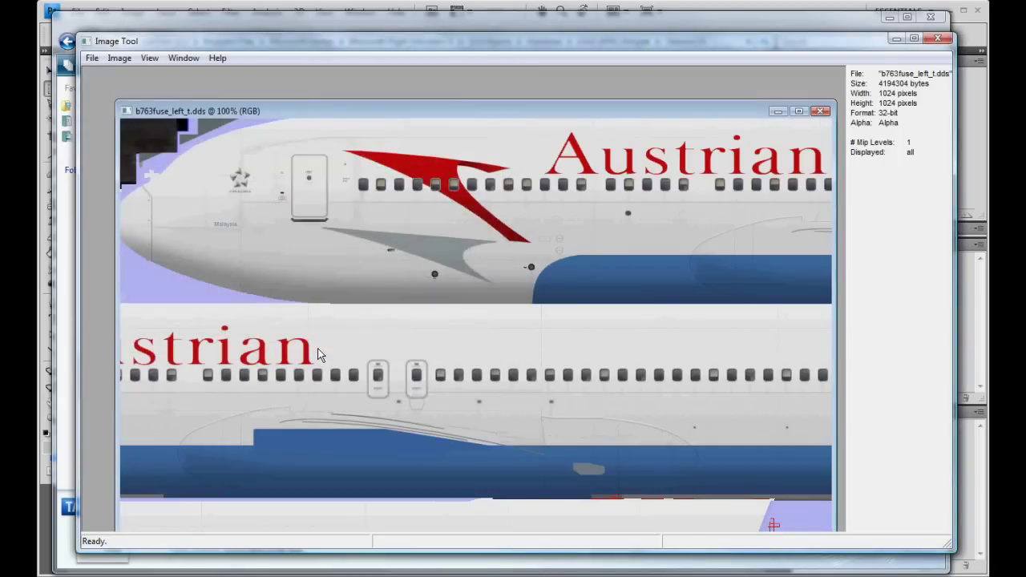
click(820, 111)
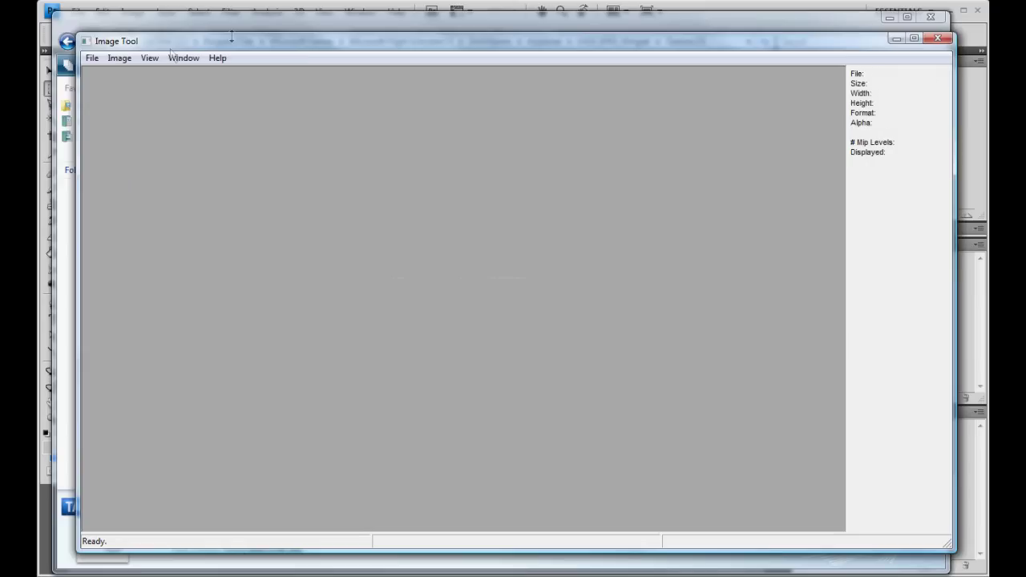
Open b763fuse_right_t, b763wing_left_t, b763wing_right_t and b763winglet_t TGA textures together
click(103, 59)
click(94, 74)
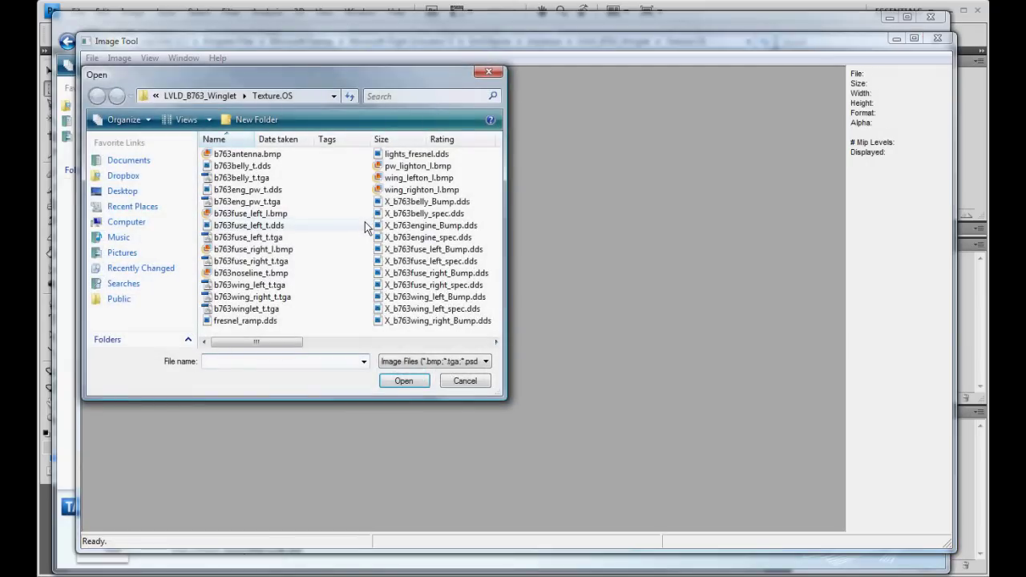
click(272, 261)
ctrl+click(273, 286)
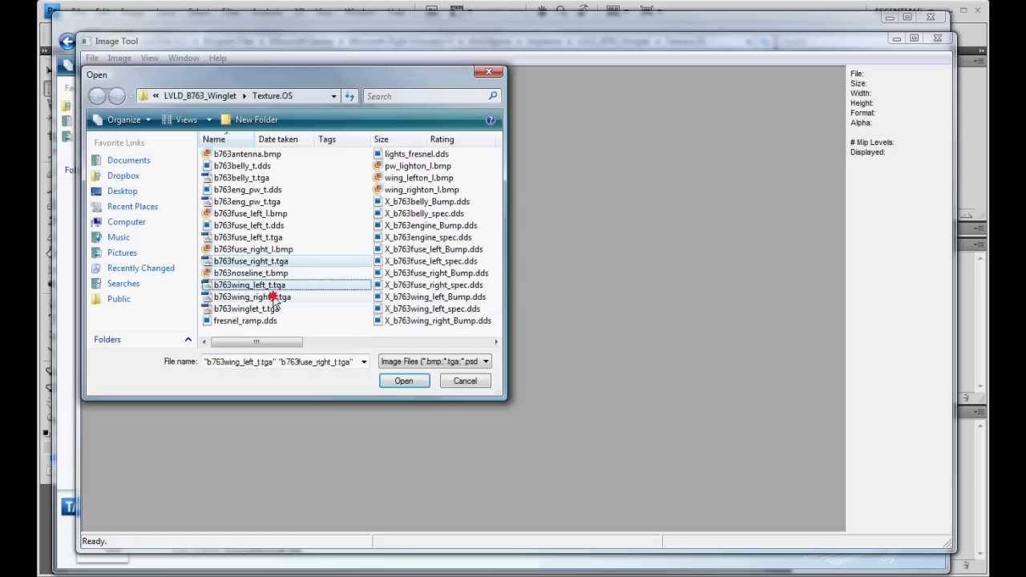
ctrl+click(271, 296)
ctrl+click(269, 309)
click(388, 378)
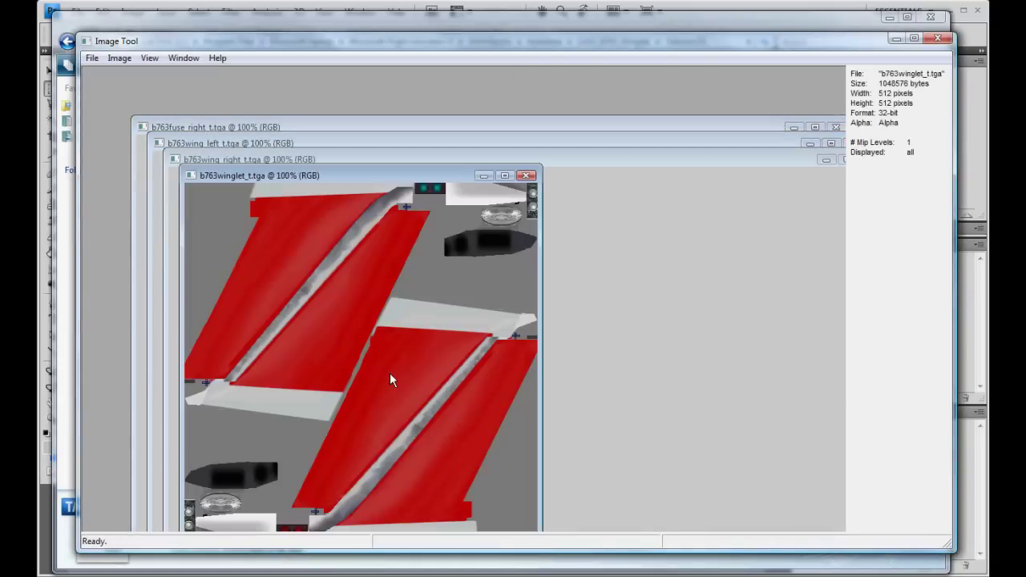
drag(954, 290, 975, 290)
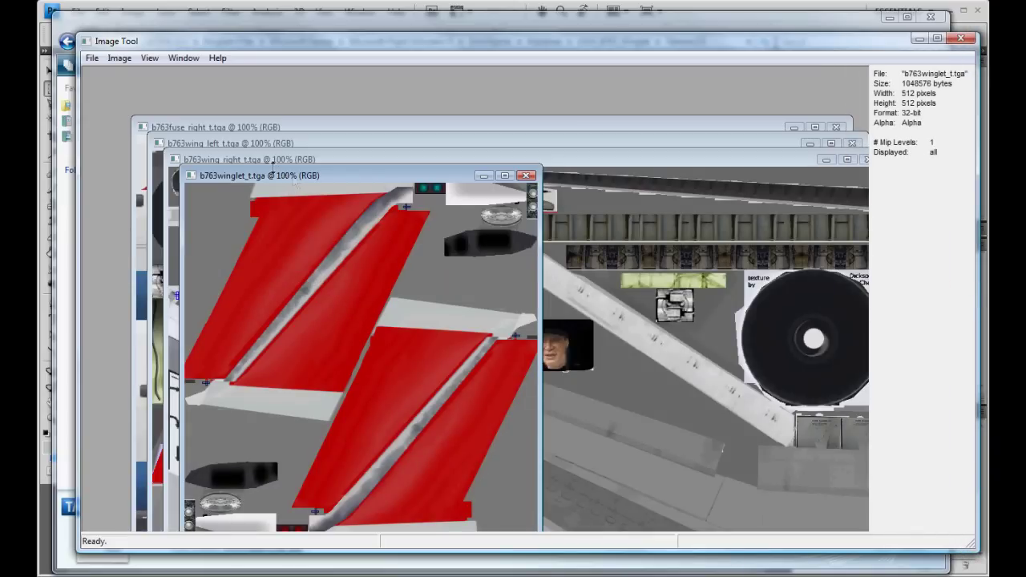
Save the winglet texture as b763winglet_t.dds and close that image
click(92, 58)
click(104, 125)
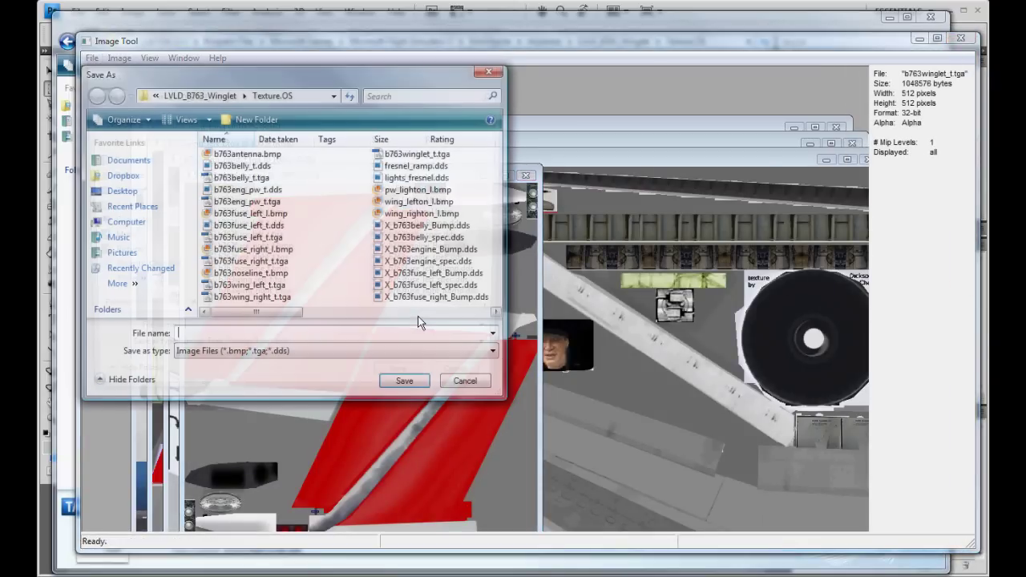
click(417, 153)
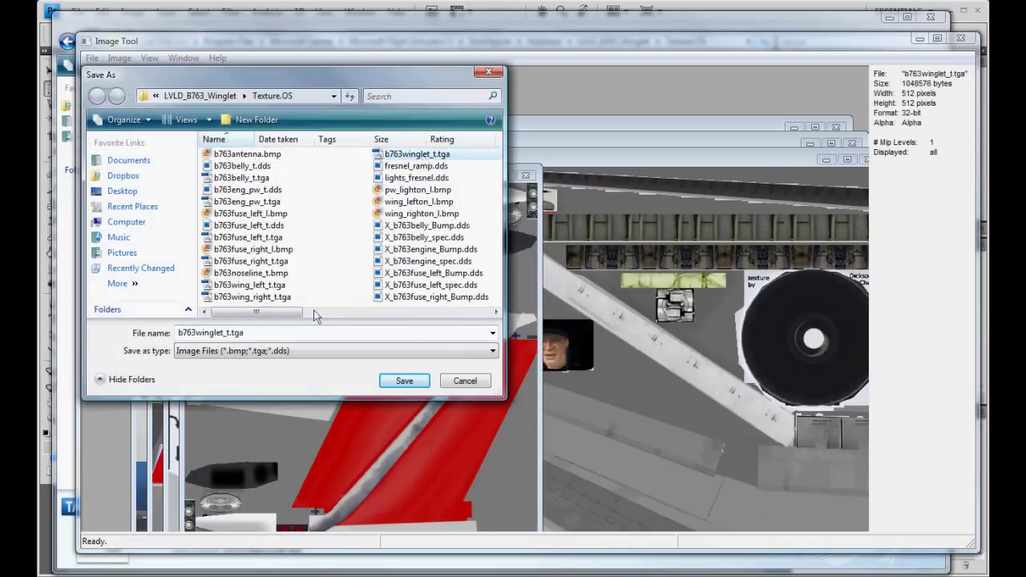
click(299, 329)
key(BackSpace)
key(BackSpace)
key(BackSpace)
text(dds)
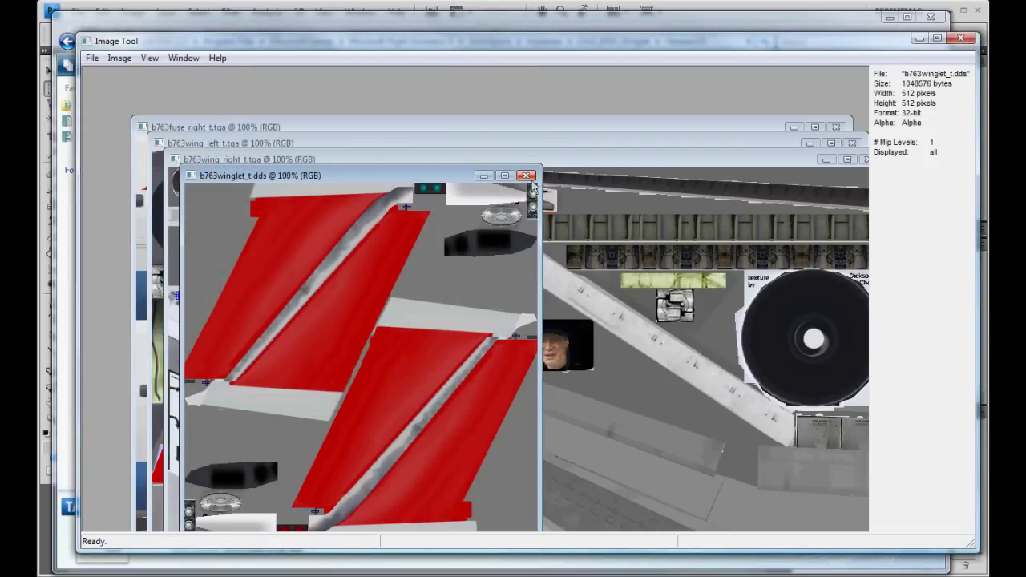
click(527, 176)
Save the right wing texture as b763wing_right_t.dds and close that image
click(92, 58)
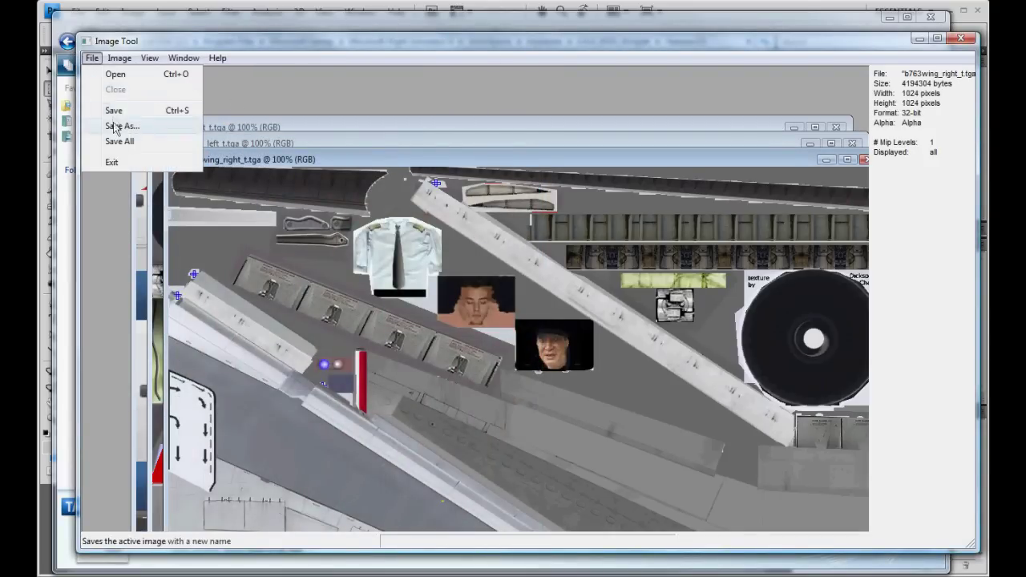
click(127, 124)
click(292, 296)
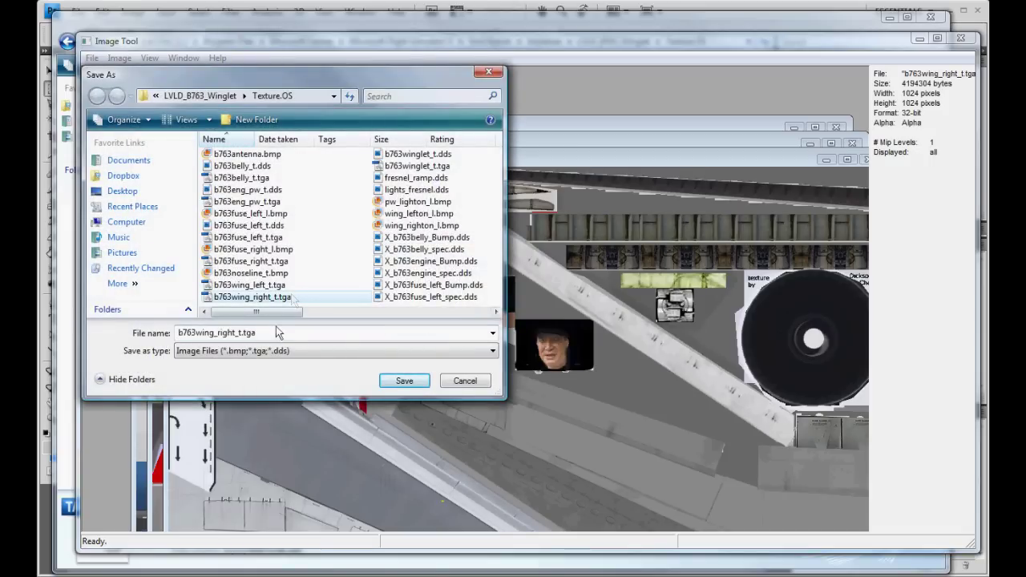
click(290, 334)
key(BackSpace)
key(BackSpace)
key(BackSpace)
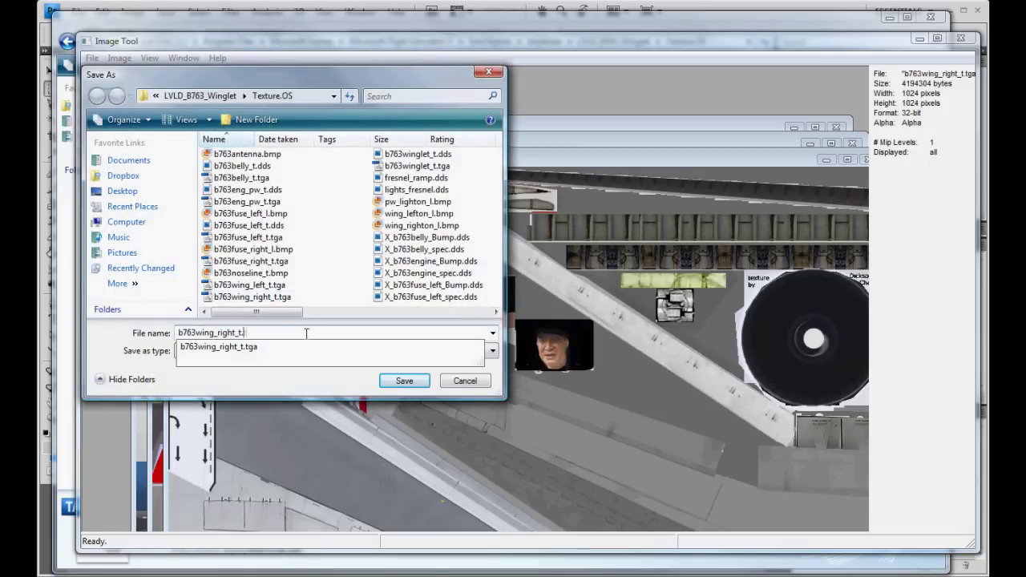
text(dds)
key(Return)
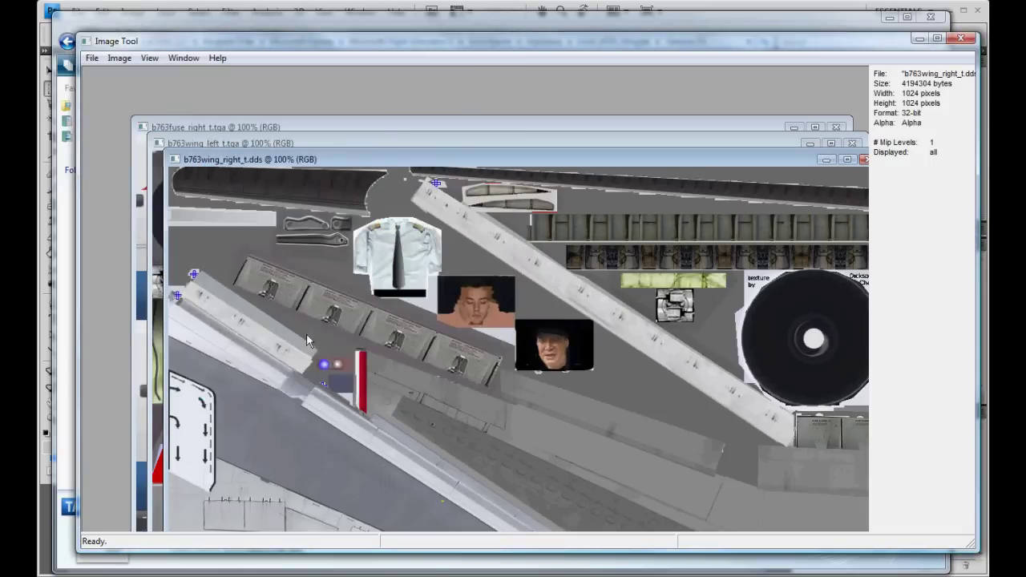
click(863, 159)
Save the left wing texture as b763wing_left_t.dds and close that image
click(93, 58)
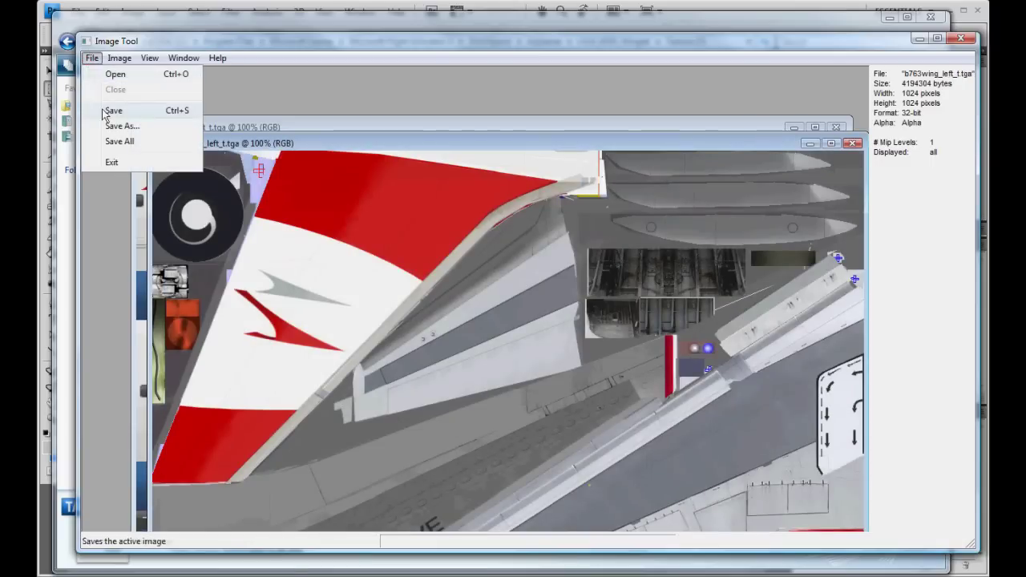
click(122, 126)
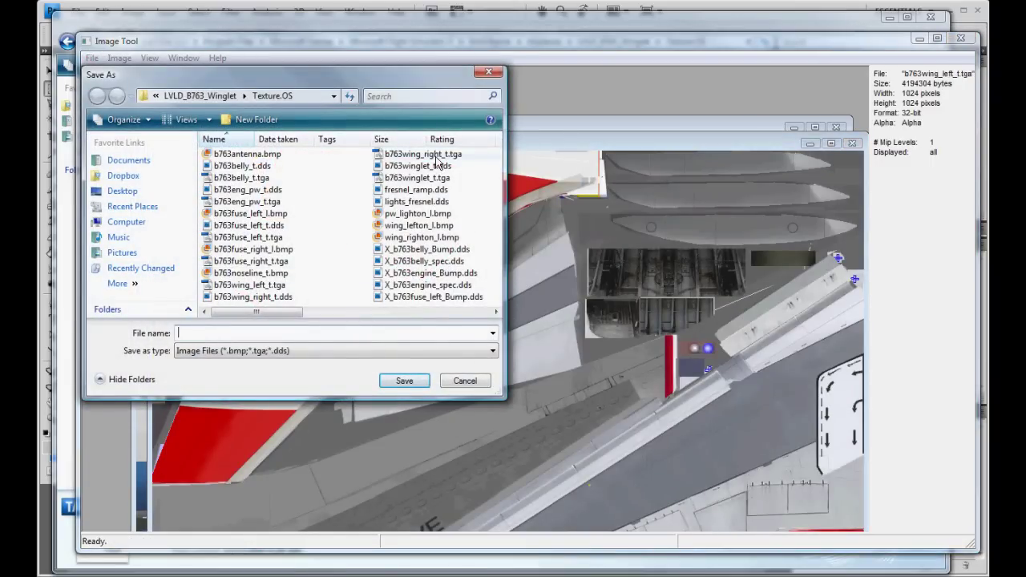
click(274, 286)
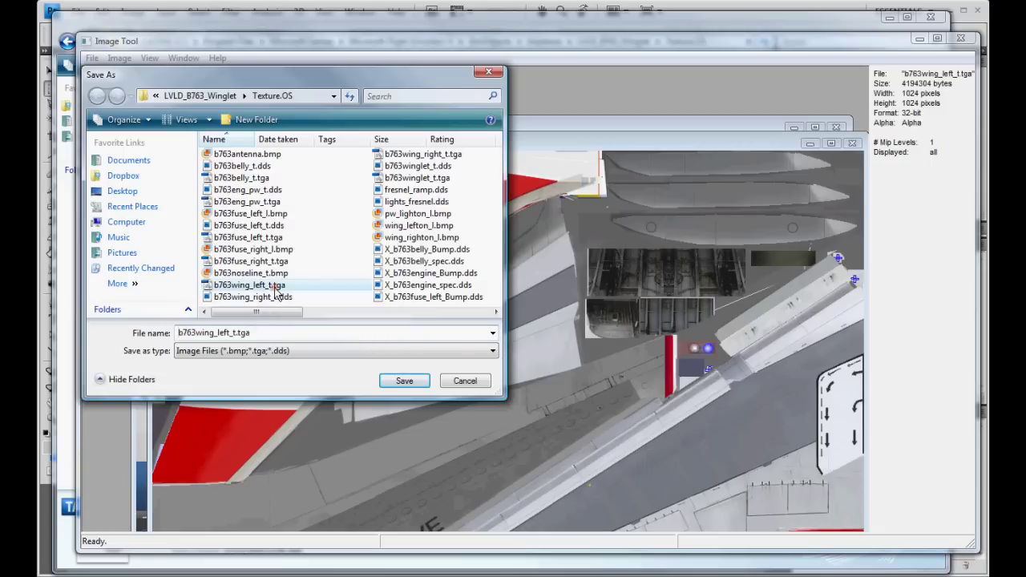
double_click(262, 333)
click(311, 335)
key(BackSpace)
key(BackSpace)
key(BackSpace)
text(dds)
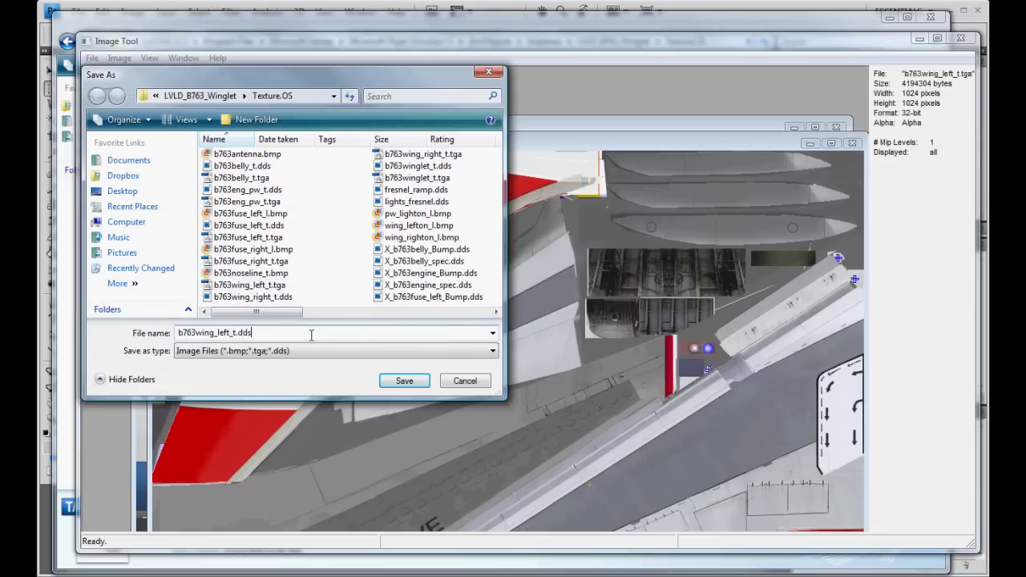
key(Return)
click(853, 143)
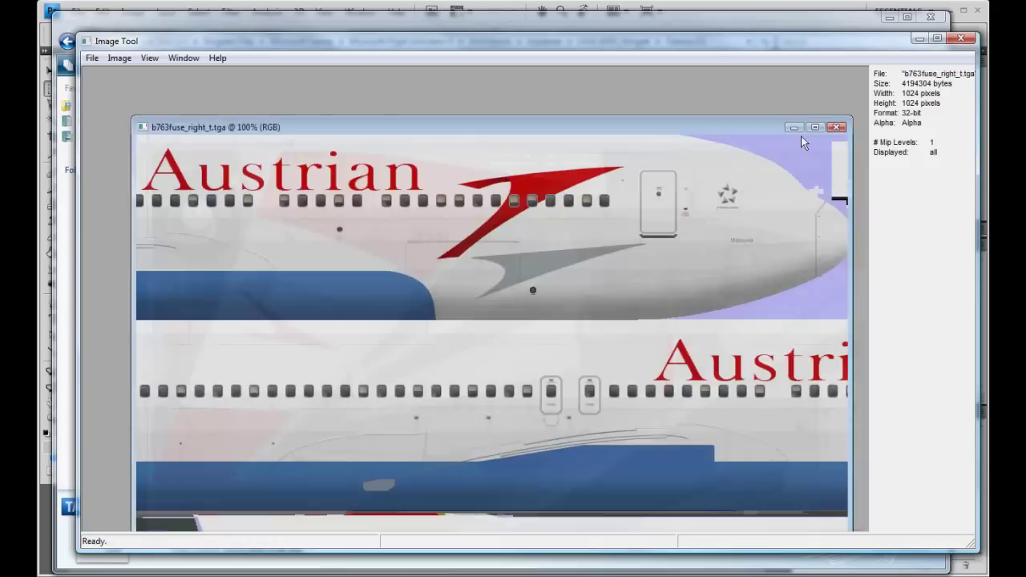
Save the right fuselage texture as b763fuse_right_t.dds, then close Image Tool
click(92, 57)
click(112, 126)
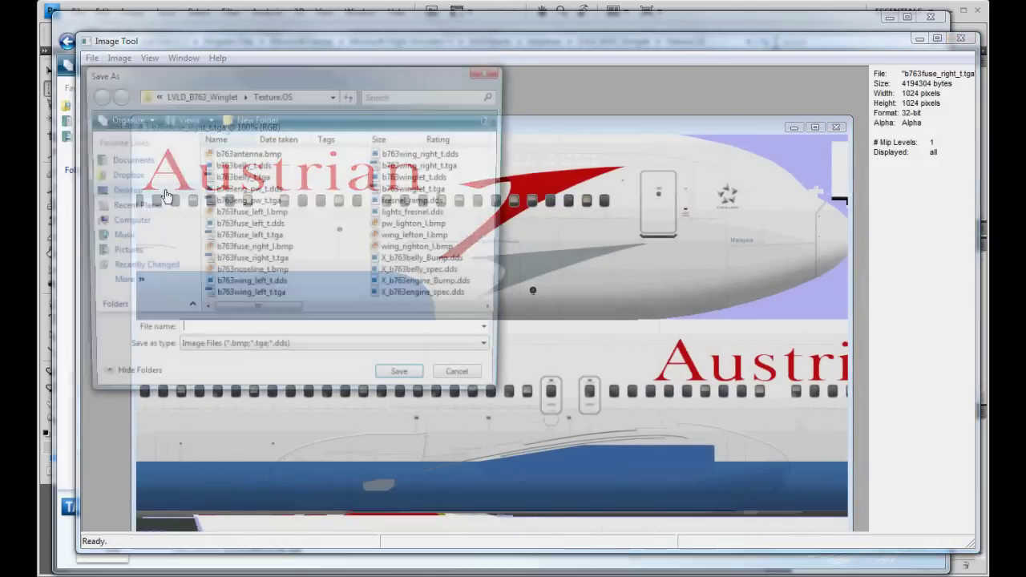
click(245, 240)
click(254, 261)
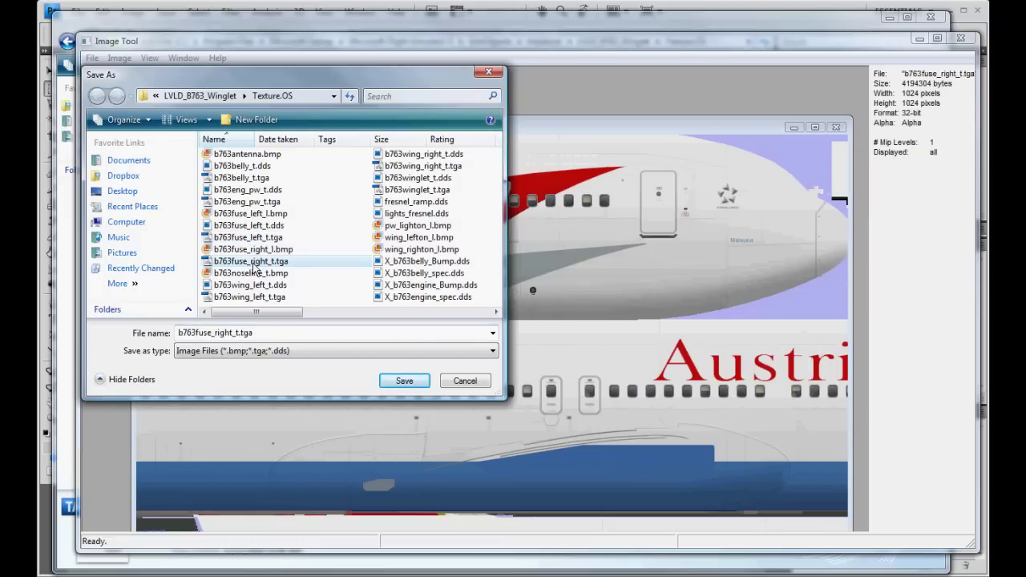
click(272, 332)
click(306, 333)
key(BackSpace)
key(BackSpace)
key(BackSpace)
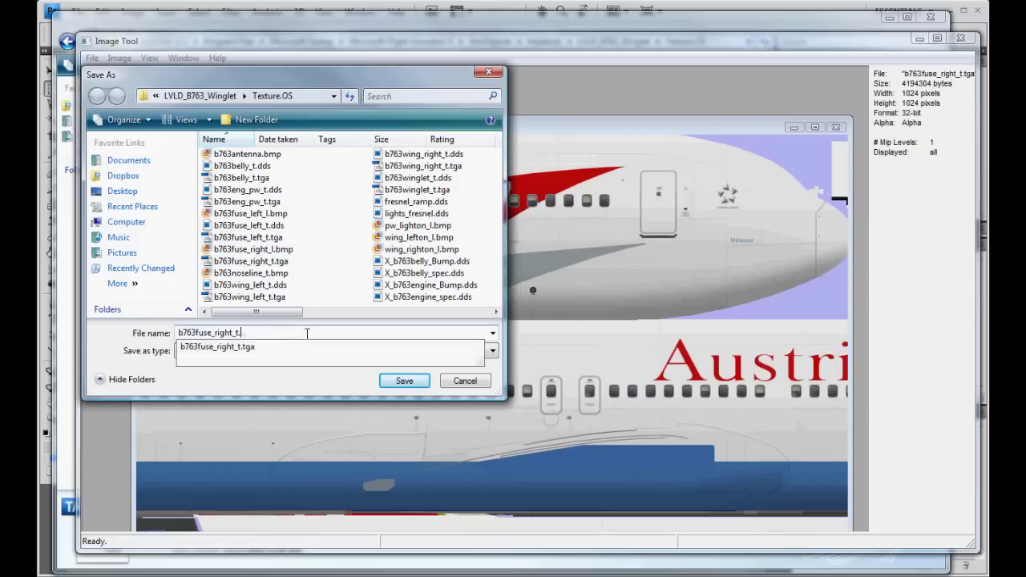
text(dds)
key(Return)
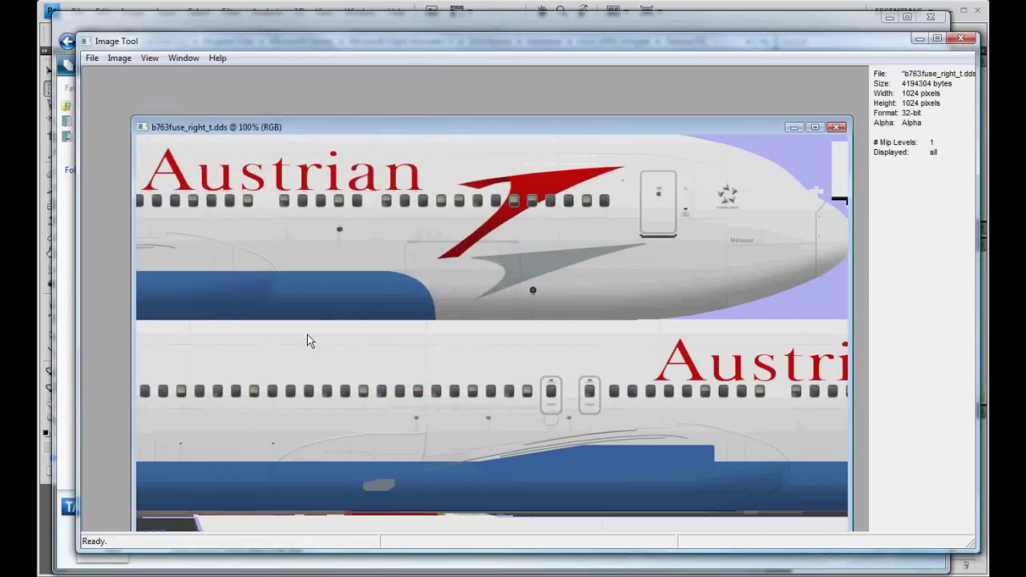
click(960, 38)
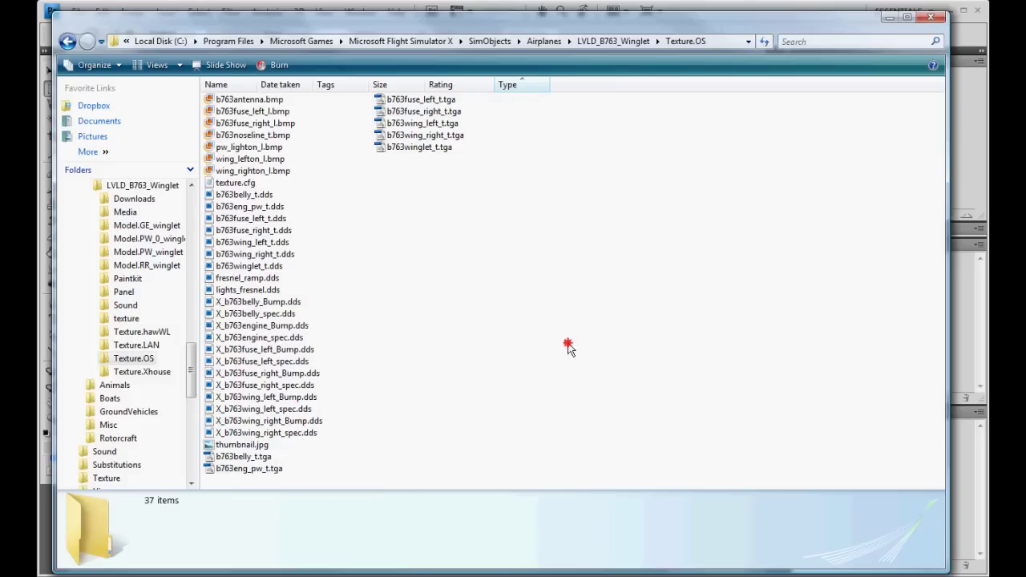
Inspect the b763belly_t and b763eng_pw_t files in Texture.OS
click(280, 457)
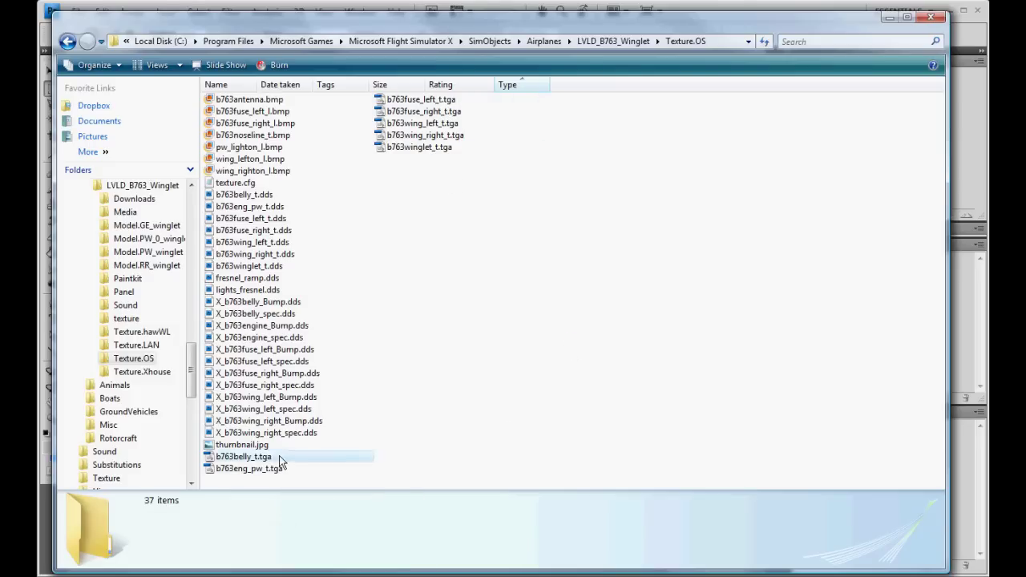
shift+click(264, 468)
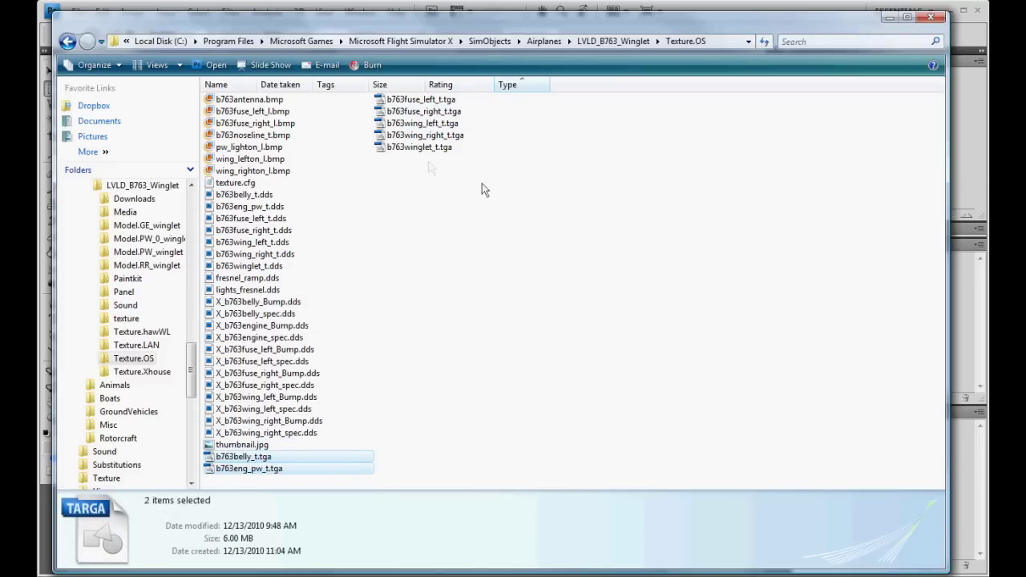
click(598, 336)
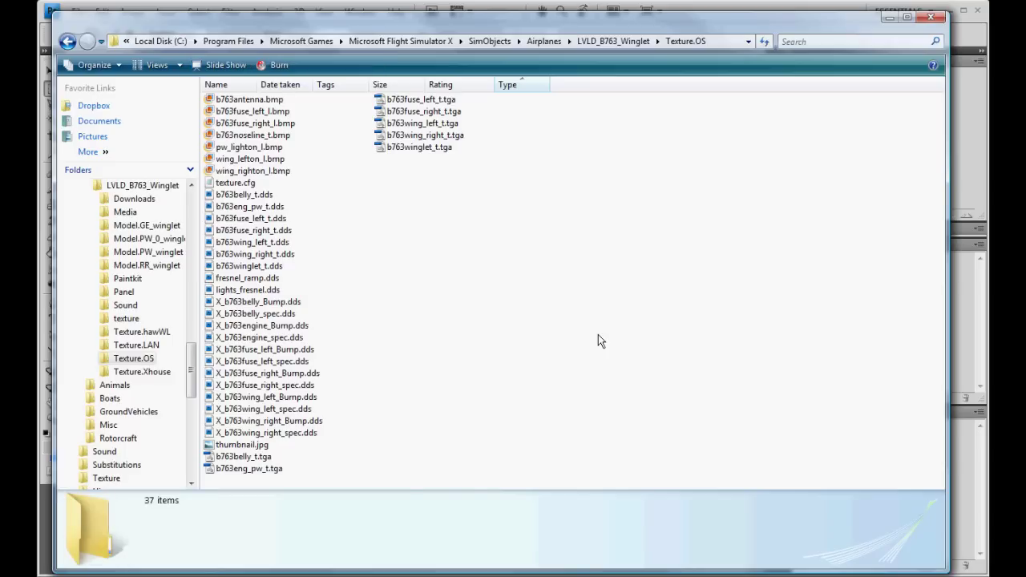
Revisit Texture.OS, then open Aircraft.cfg from LVLD_B763_Winglet in Notepad
key(BackSpace)
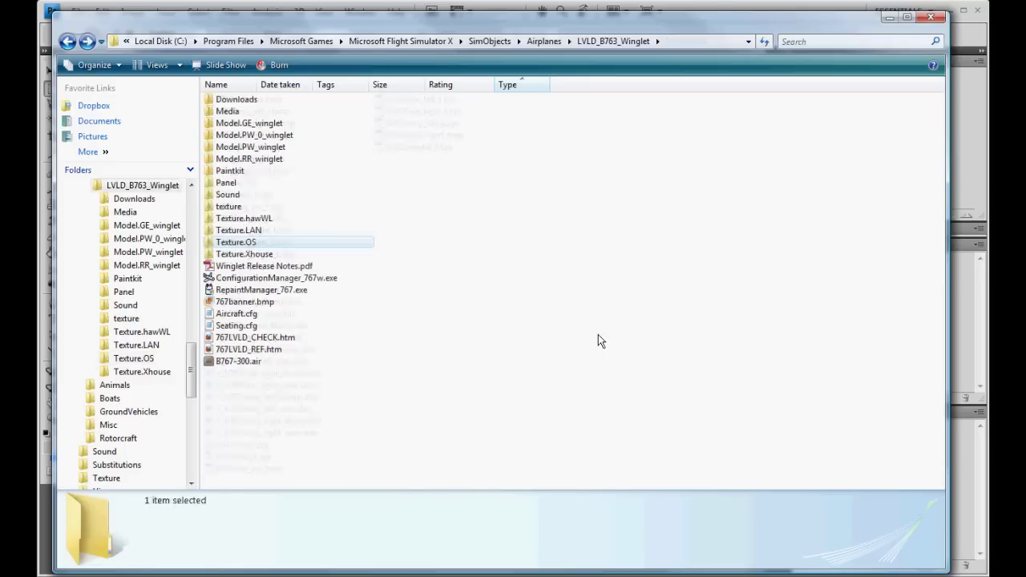
double_click(244, 242)
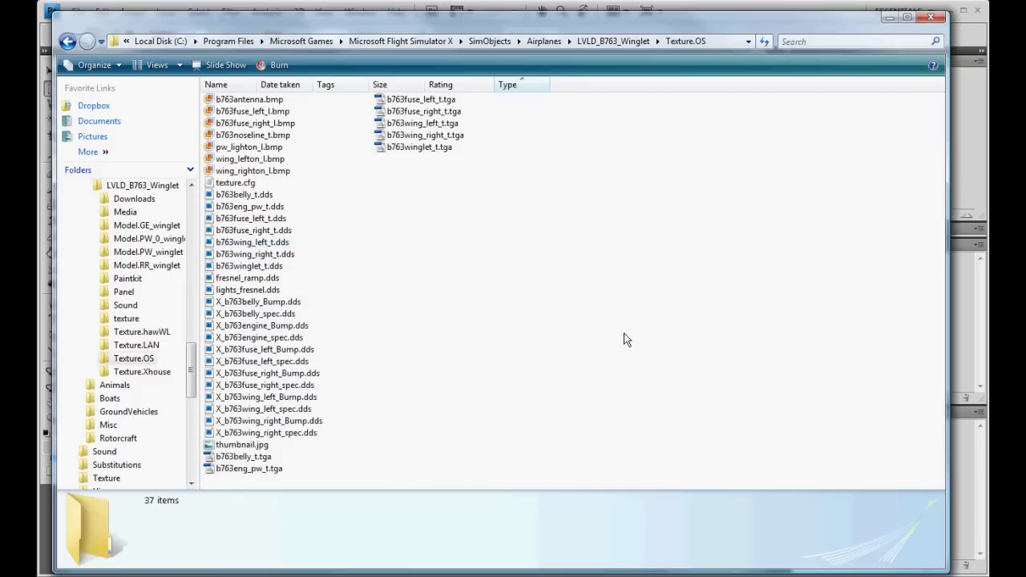
key(BackSpace)
double_click(255, 314)
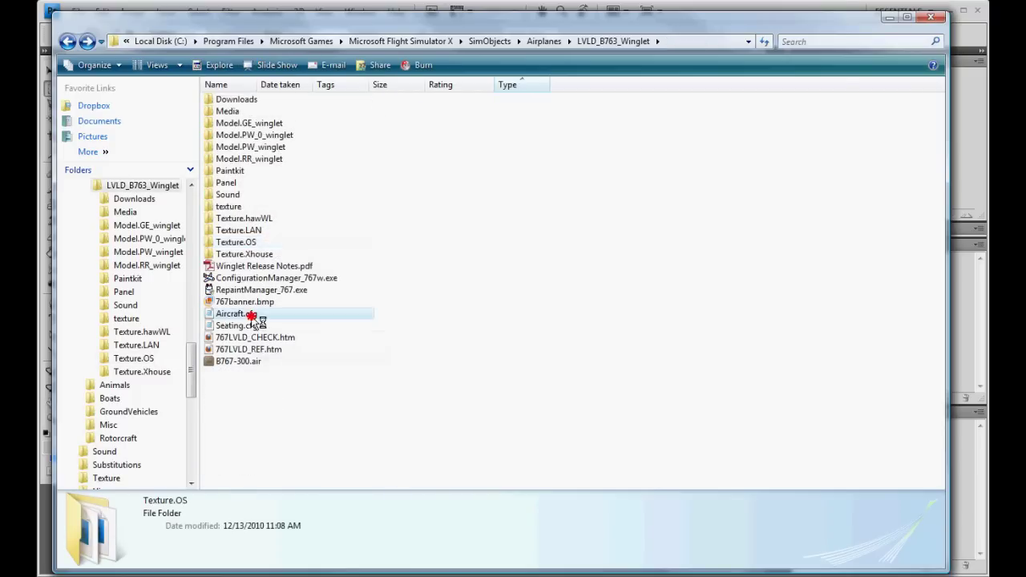
Duplicate the [fltsim.4] Hawaiian section by pasting a copy after it
drag(839, 64, 833, 521)
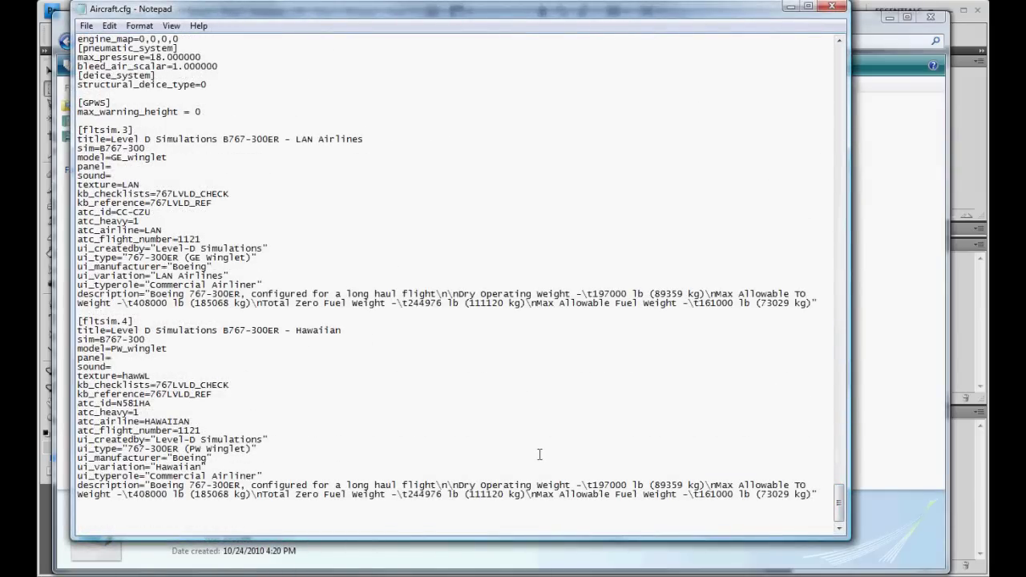
drag(816, 492, 71, 320)
key(ctrl+c)
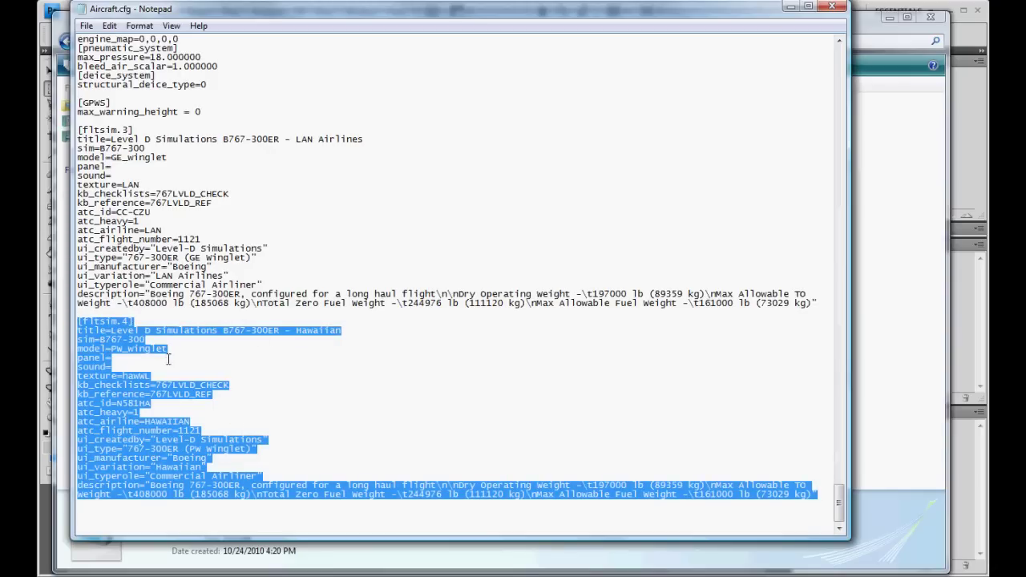
click(821, 492)
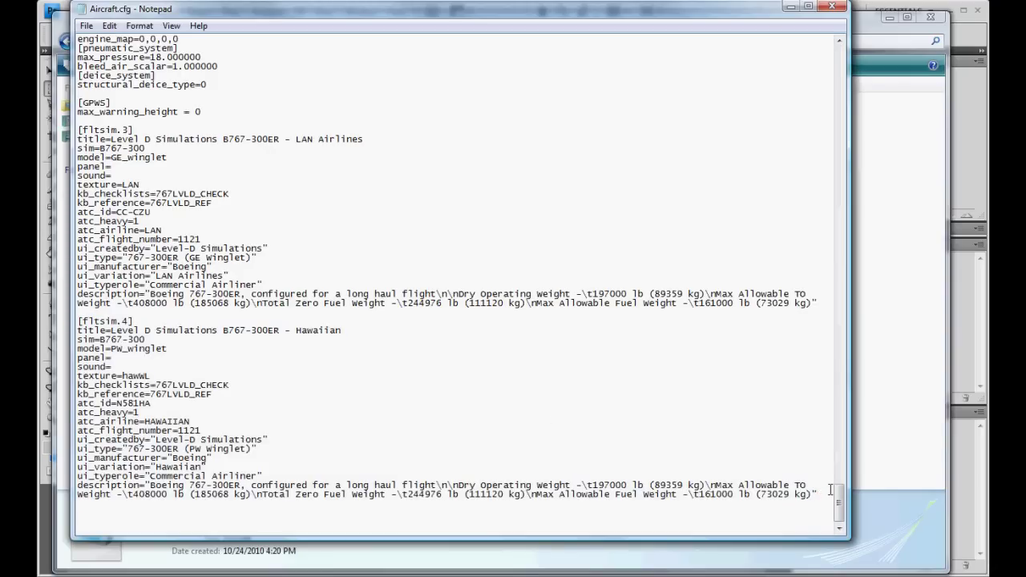
key(ctrl+v)
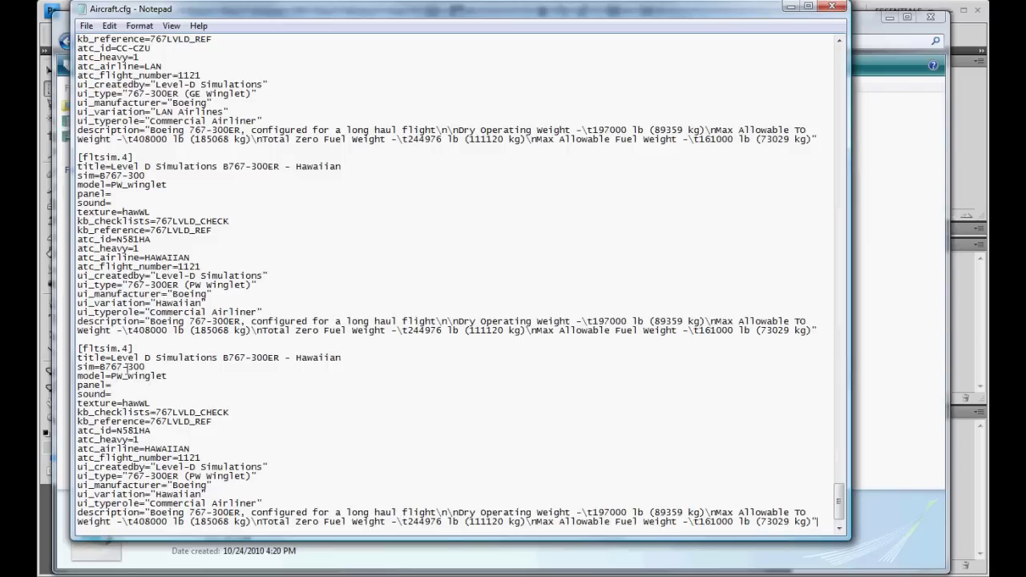
Renumber the copied section's header to fltsim.5 and retitle it Austrian
drag(113, 377, 175, 377)
click(171, 376)
drag(81, 157, 124, 159)
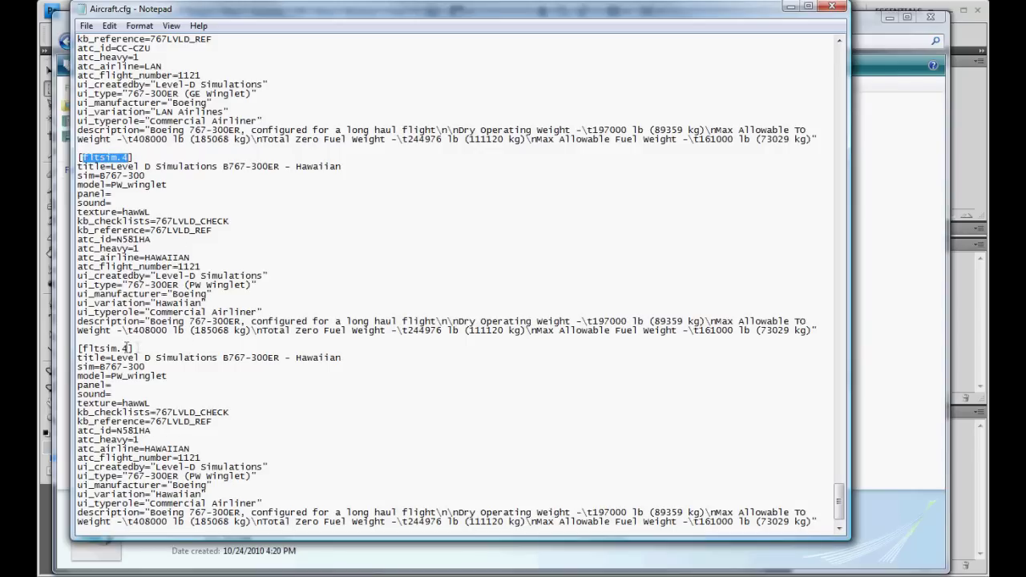
drag(123, 348, 131, 348)
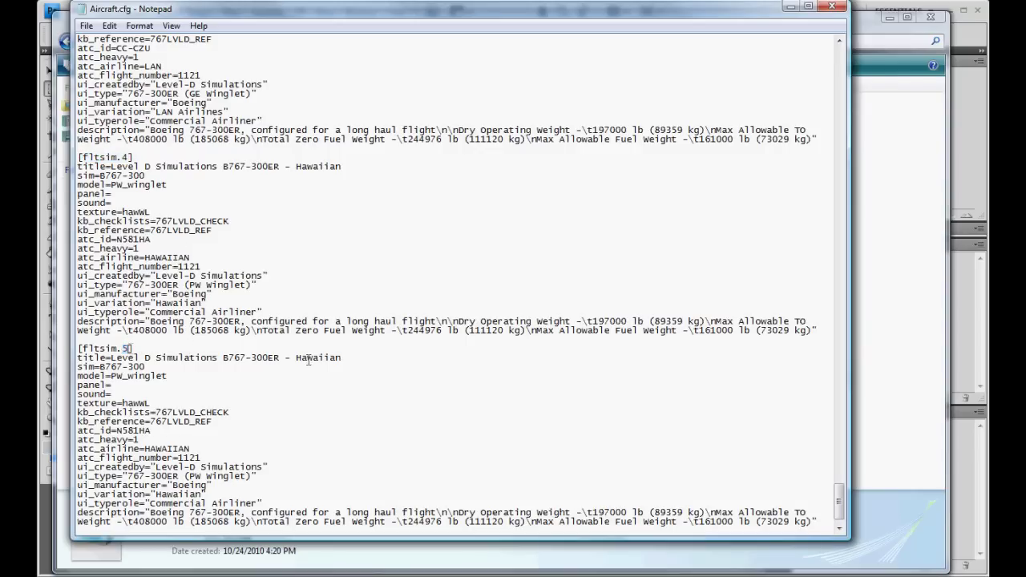
drag(342, 357, 294, 358)
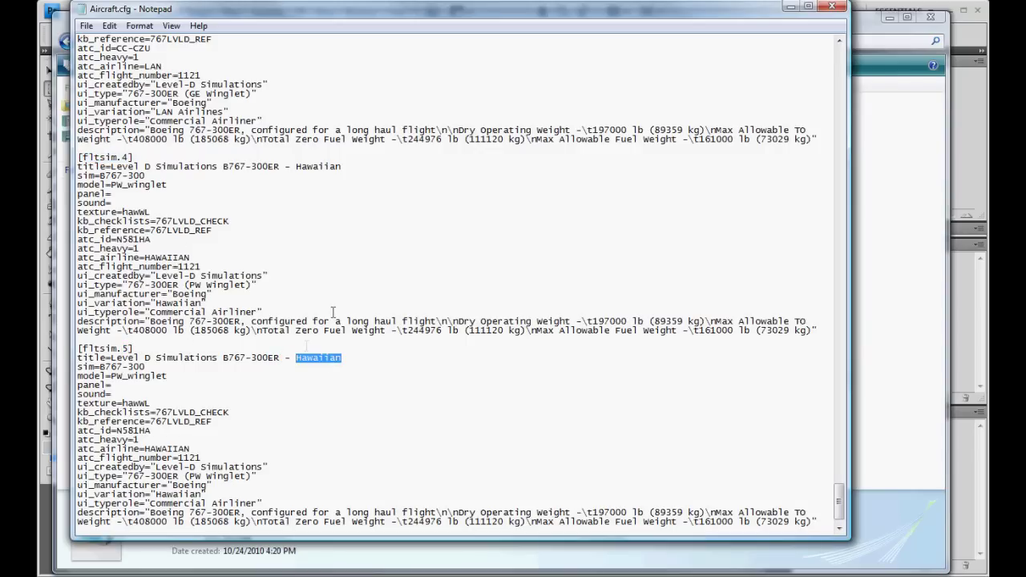
text(Austr)
Set texture=OS, empty the atc_id, and set airline AUSTRIAN and ui_variation Austrian
drag(151, 403, 123, 403)
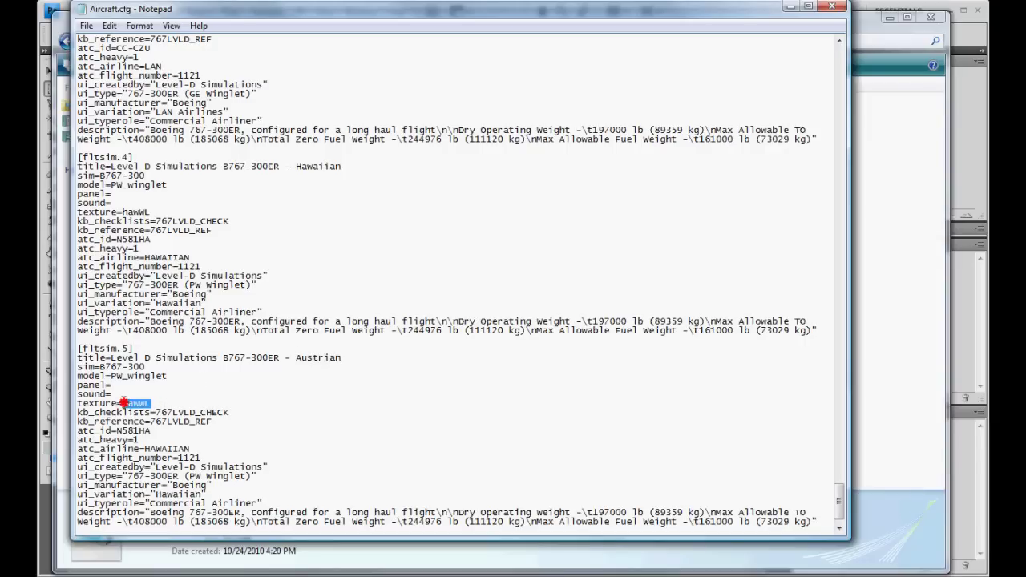
text(OS)
drag(151, 431, 119, 432)
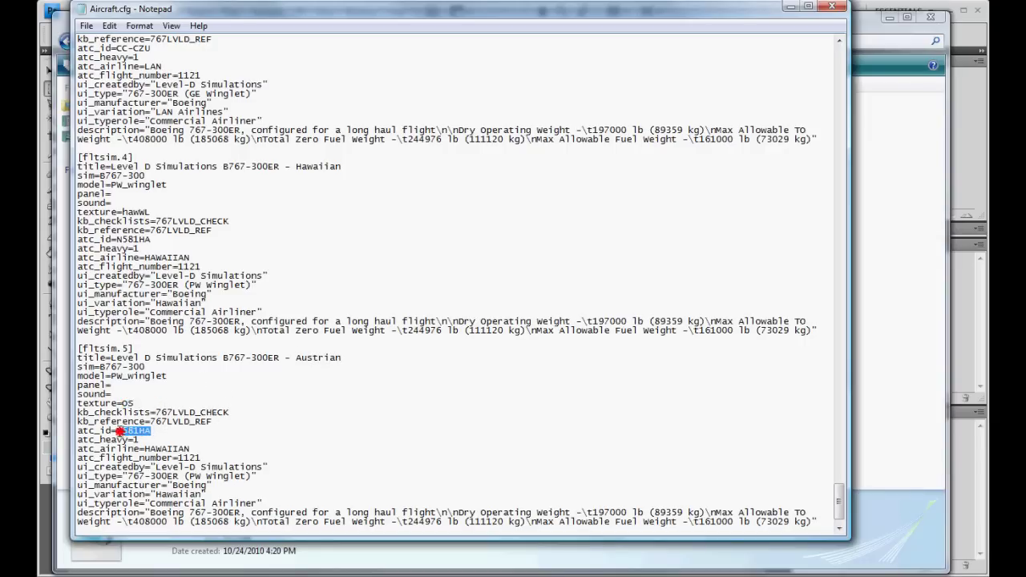
key(BackSpace)
drag(190, 449, 145, 449)
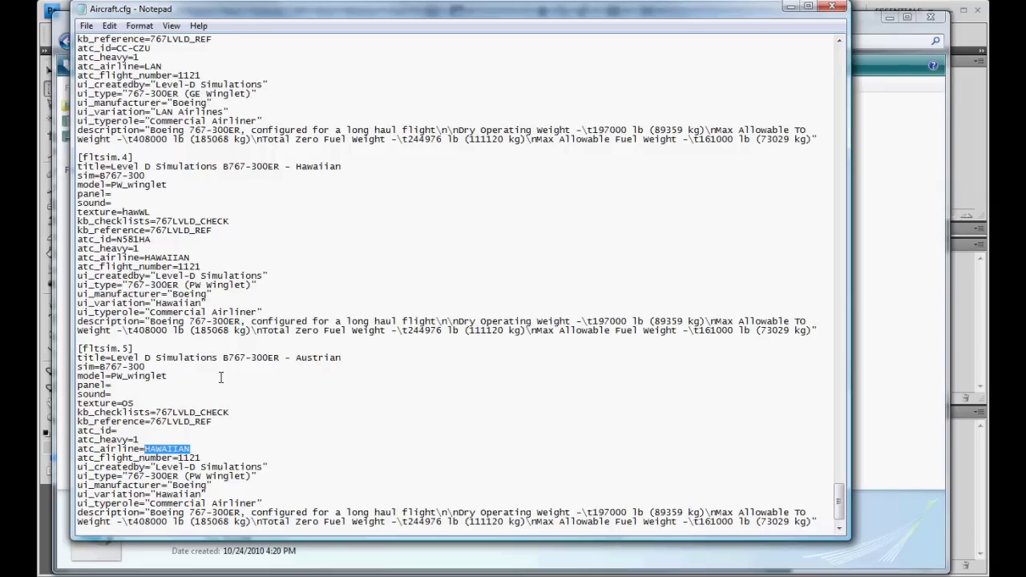
text(AUS)
text(N)
drag(155, 495, 201, 494)
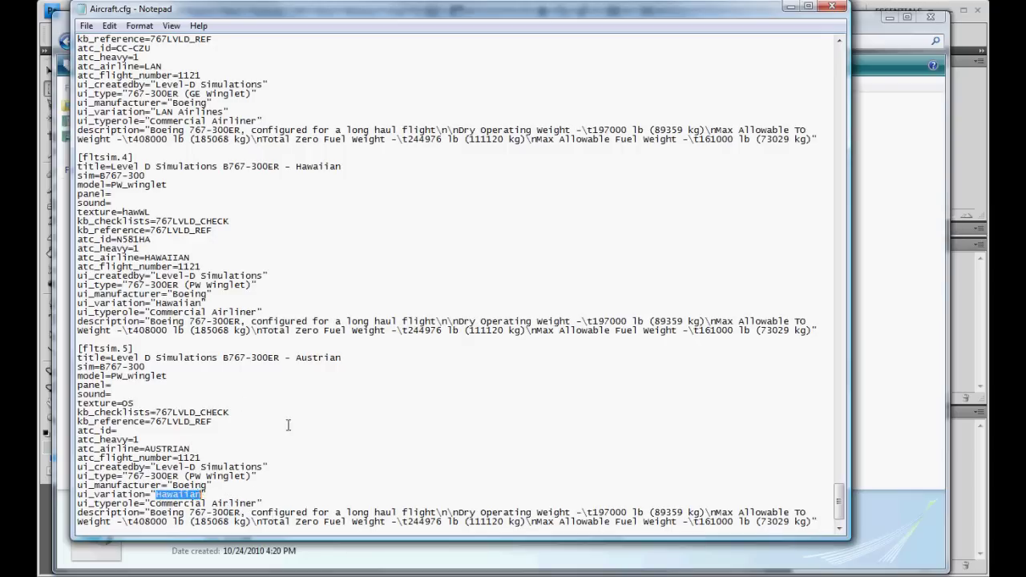
text(Austrian)
Save Aircraft.cfg and close Notepad
click(109, 26)
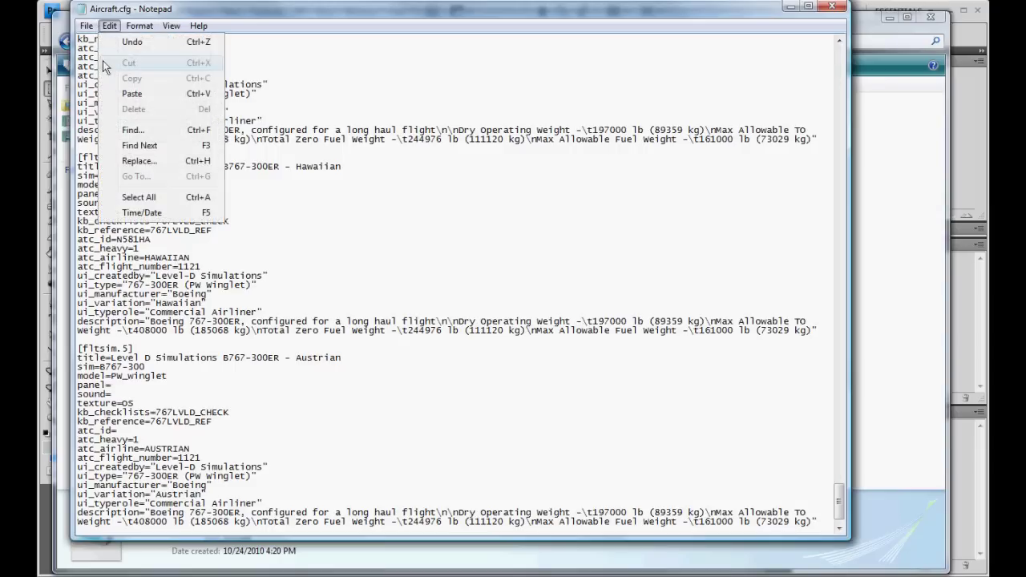
click(114, 72)
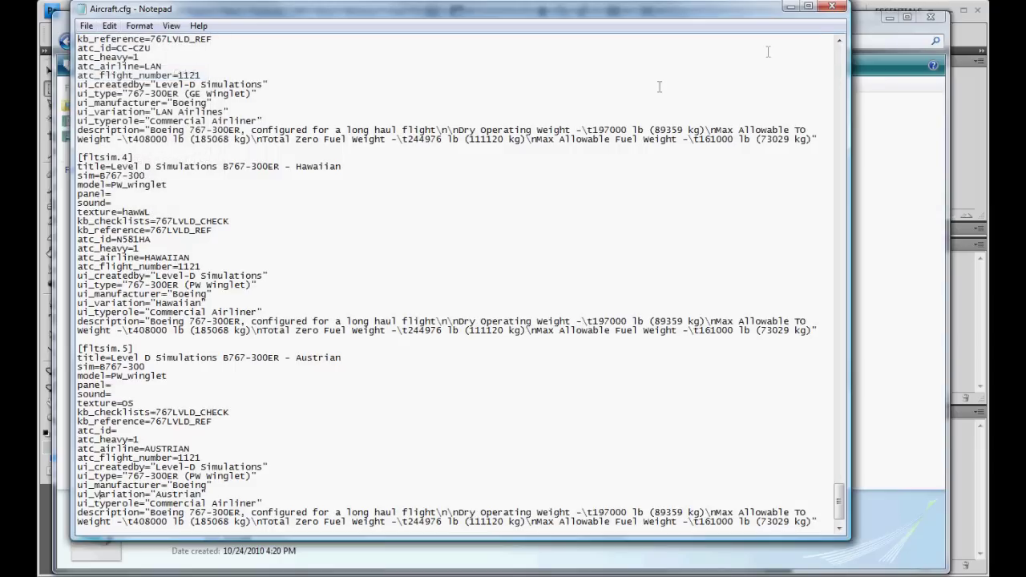
click(831, 6)
click(699, 299)
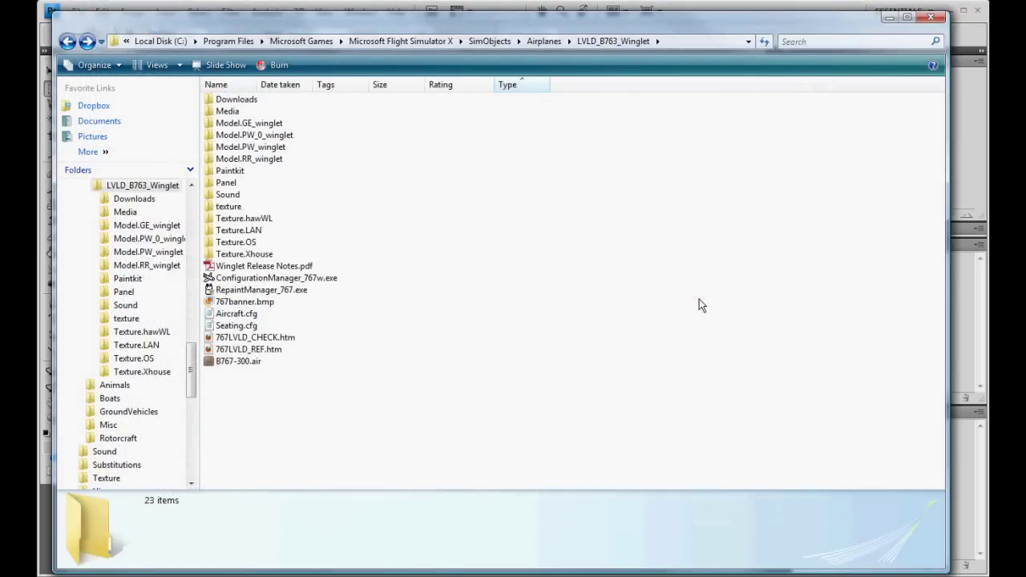
Open Texture.OS and check X_b763belly_Bump.dds, thumbnail.jpg and texture.cfg details
double_click(260, 242)
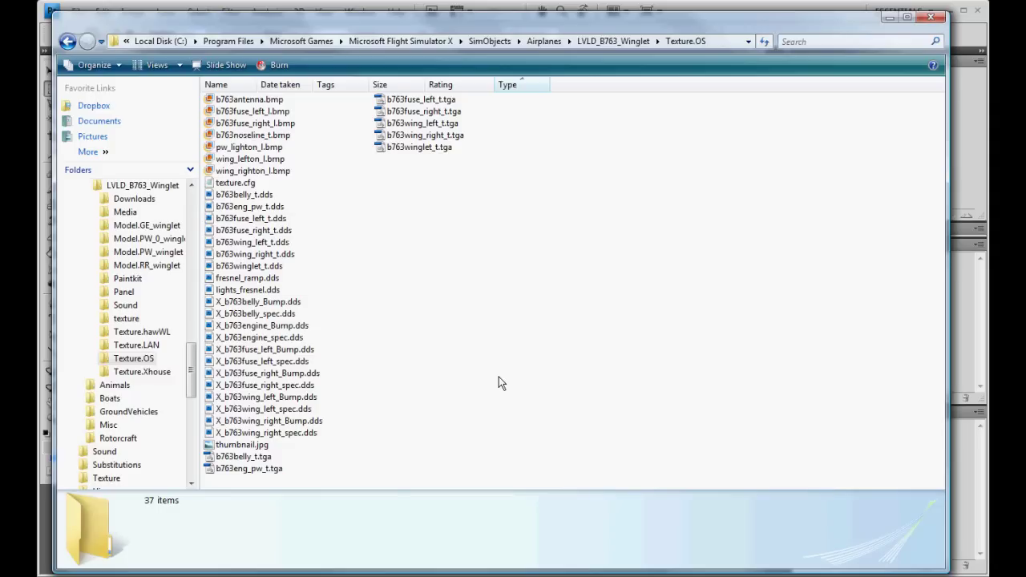
click(372, 304)
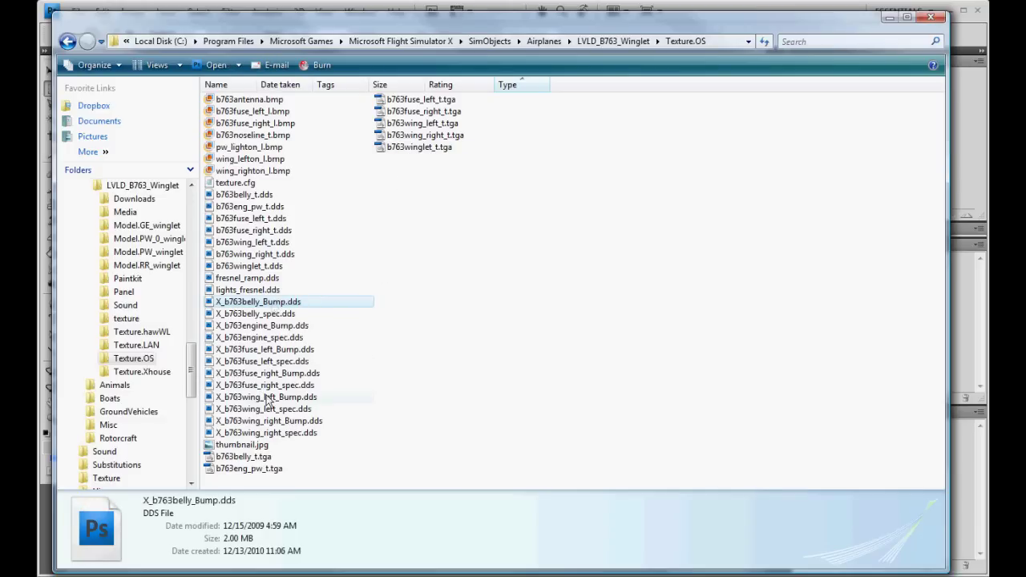
click(265, 445)
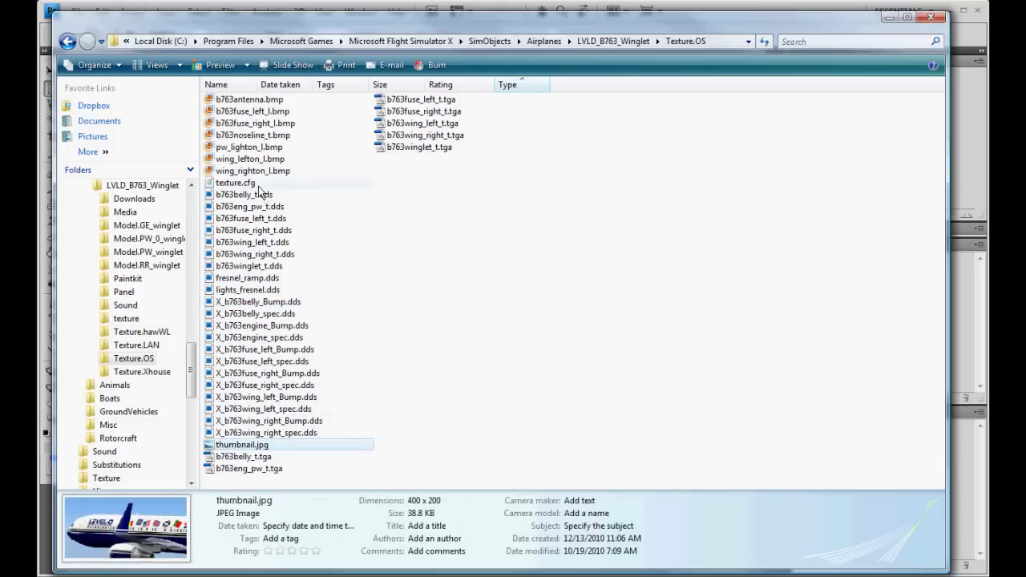
click(259, 186)
click(687, 407)
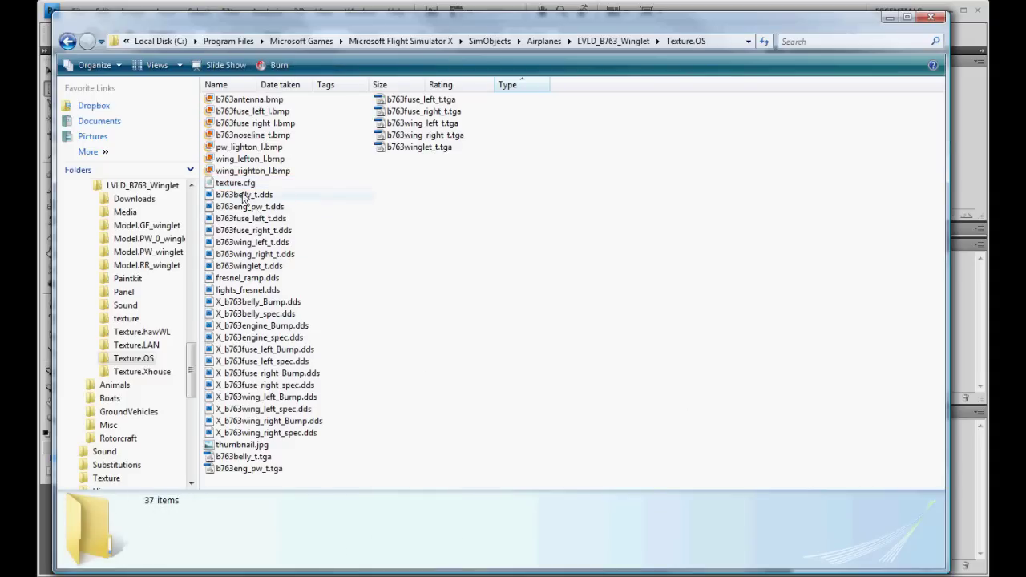
mouse_move(241, 187)
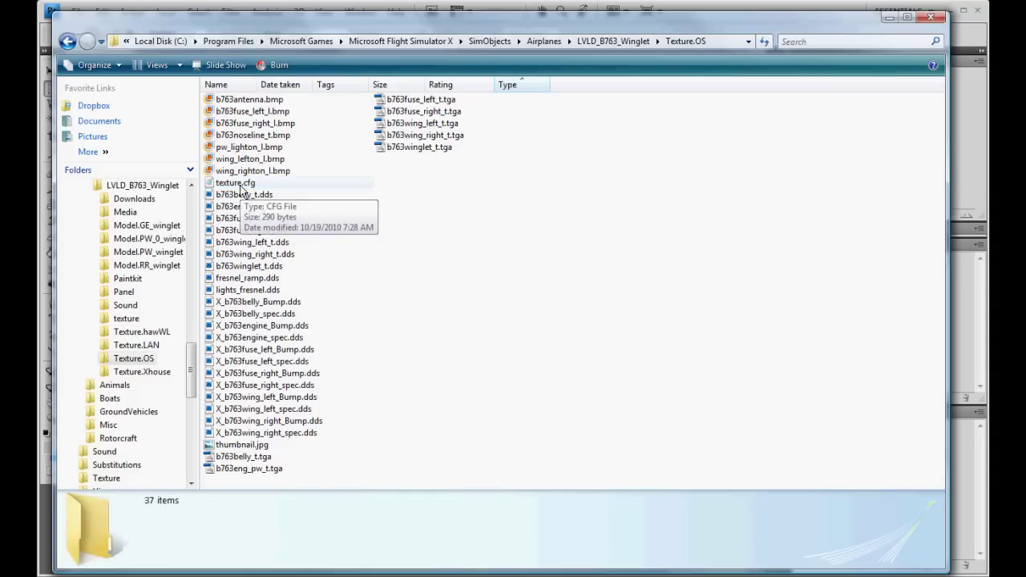
Open texture.cfg in Notepad and highlight its seven fallback lines
double_click(240, 187)
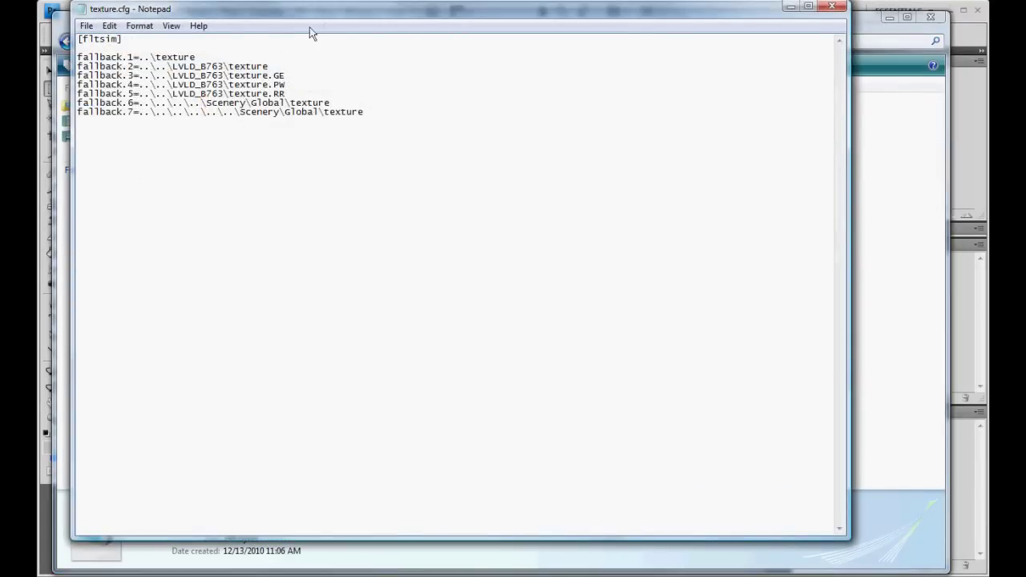
drag(311, 30, 401, 46)
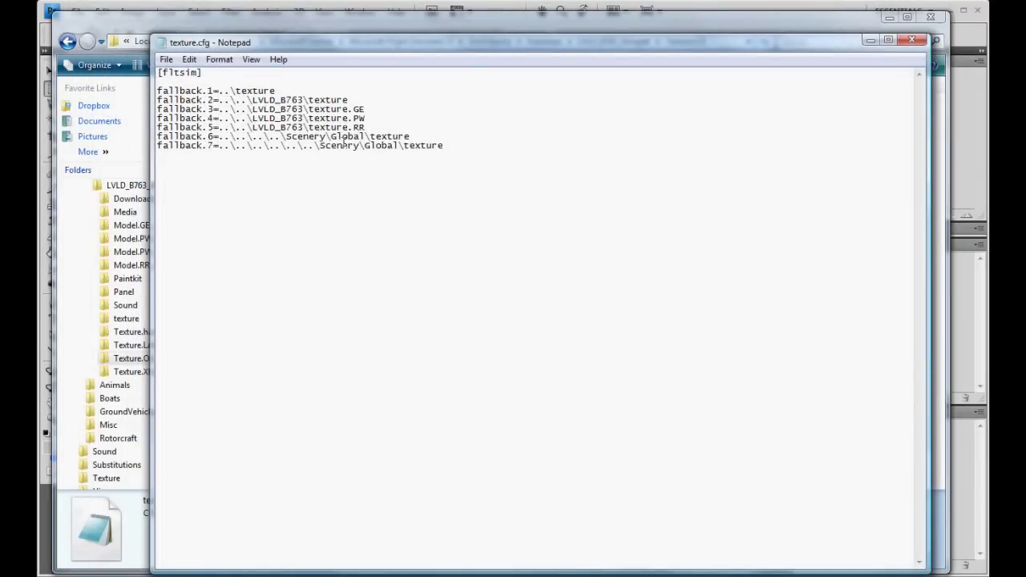
drag(157, 91, 458, 144)
drag(534, 38, 534, 197)
drag(449, 198, 363, 351)
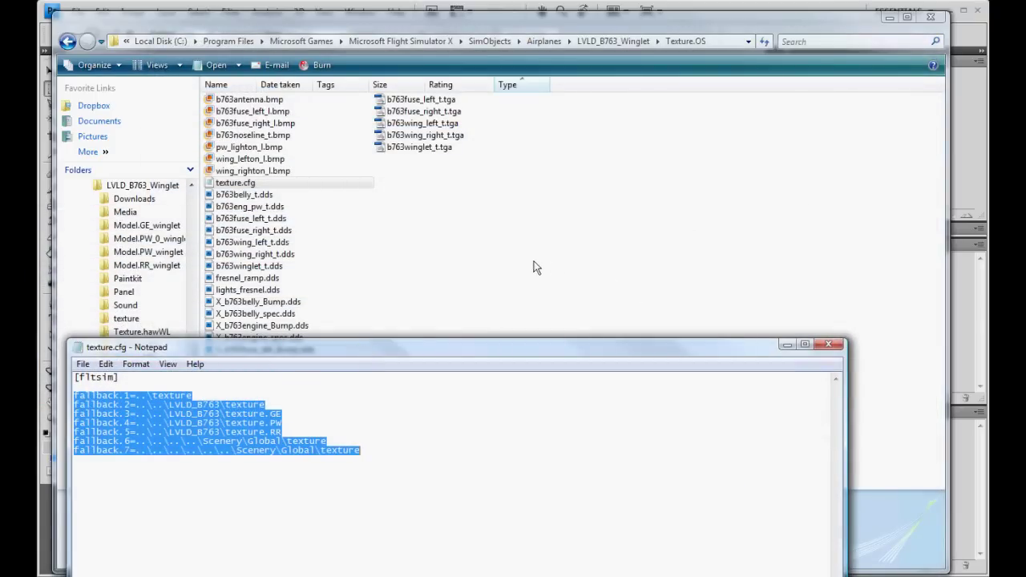
Return Explorer to the LVLD_B763_Winglet folder, briefly revisiting Texture.OS
key(alt+F4)
key(BackSpace)
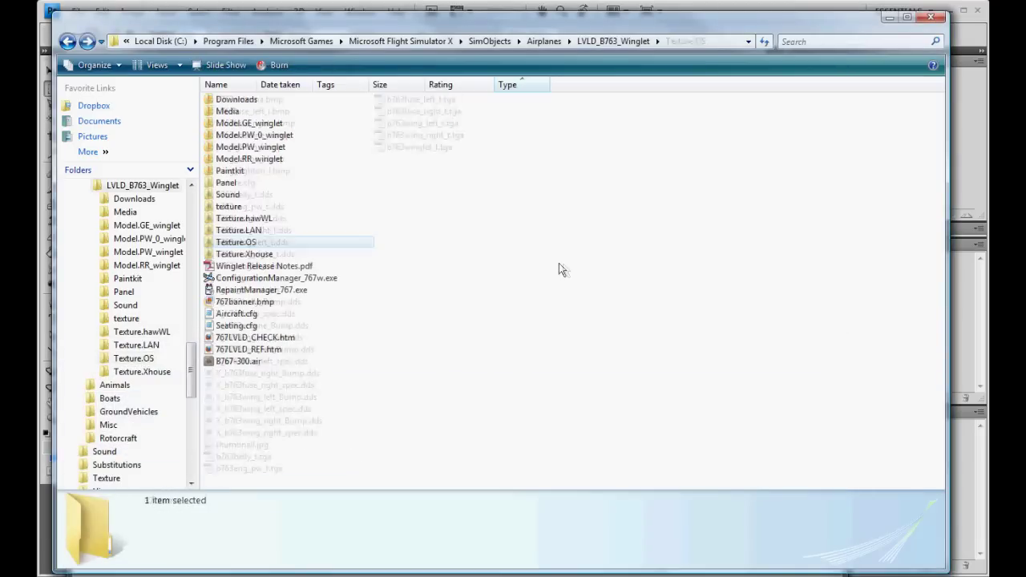
double_click(249, 244)
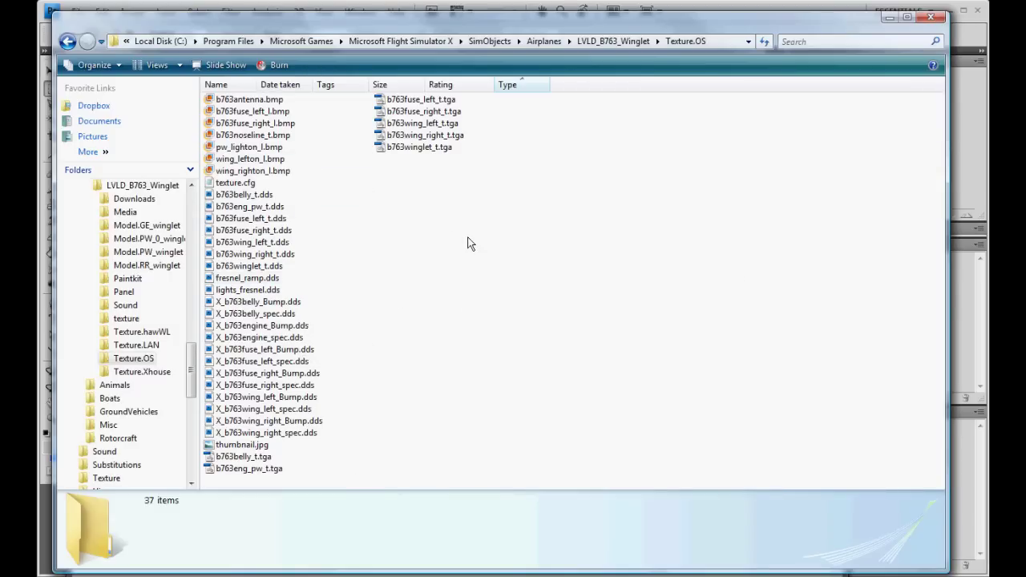
key(BackSpace)
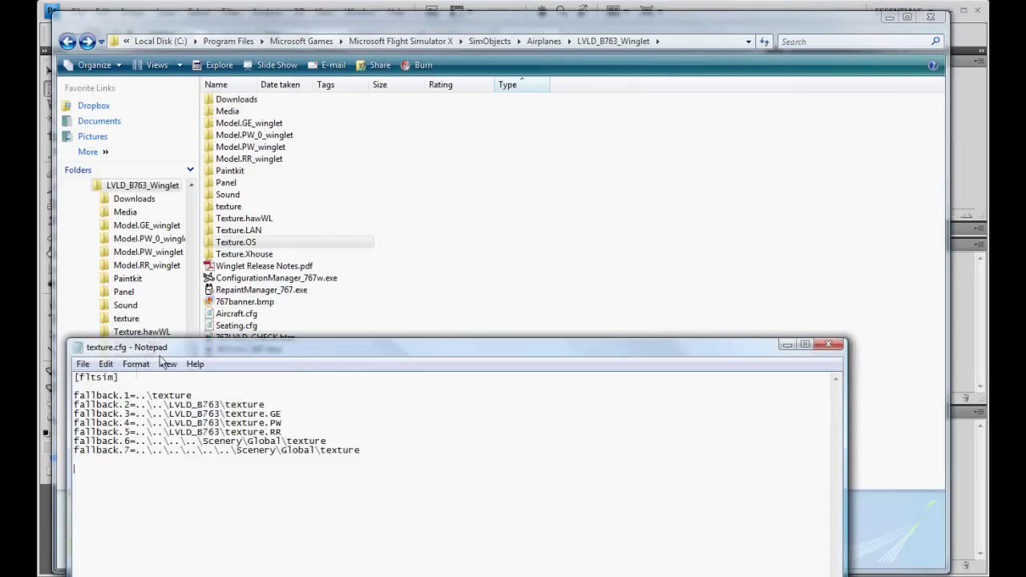
Review the fallback.7 and fallback.5 paths, then go up to the Airplanes folder
drag(174, 346, 212, 318)
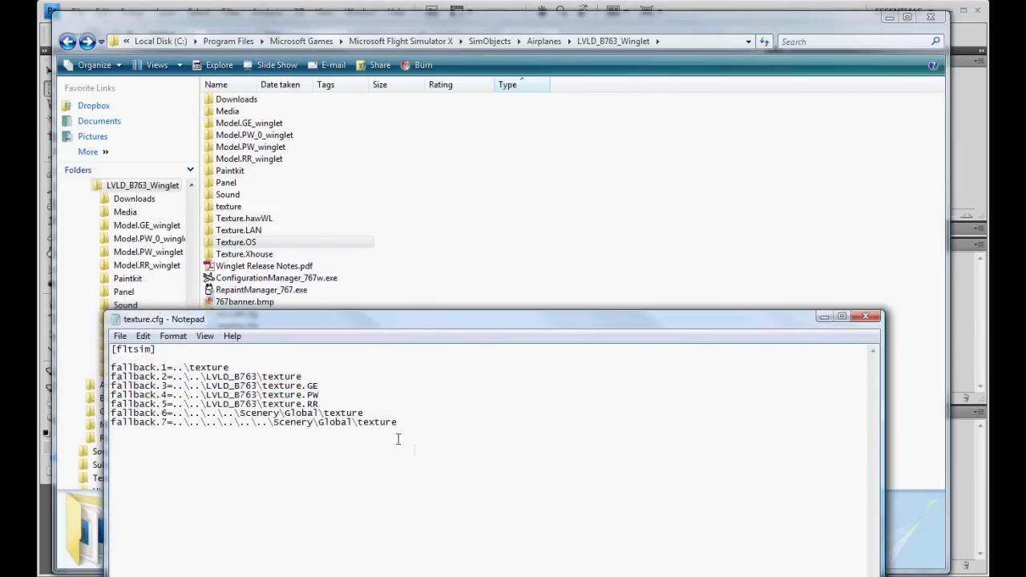
drag(405, 422, 99, 406)
drag(333, 402, 113, 377)
click(453, 219)
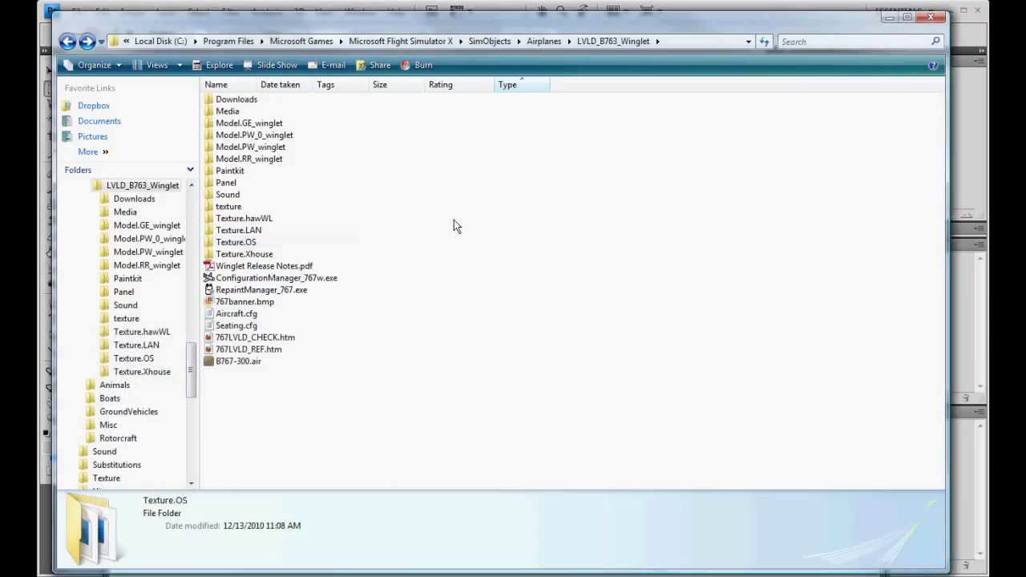
key(BackSpace)
Inspect the LVLD_B763 texture folder bitmaps from lvld_b6_apovhd_l.bmp through lvld_b6_vcdisk_l.bmp
double_click(432, 350)
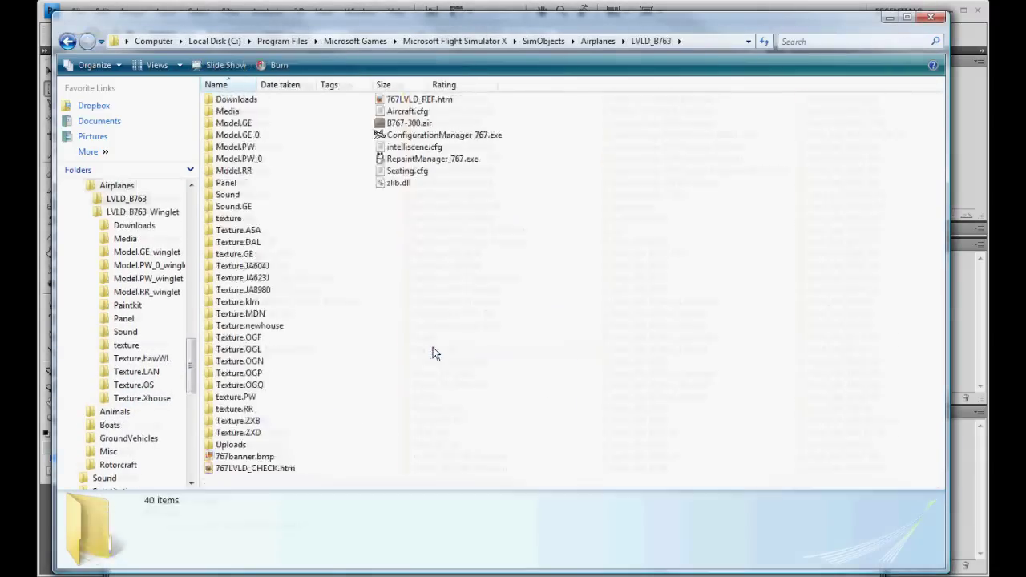
double_click(240, 220)
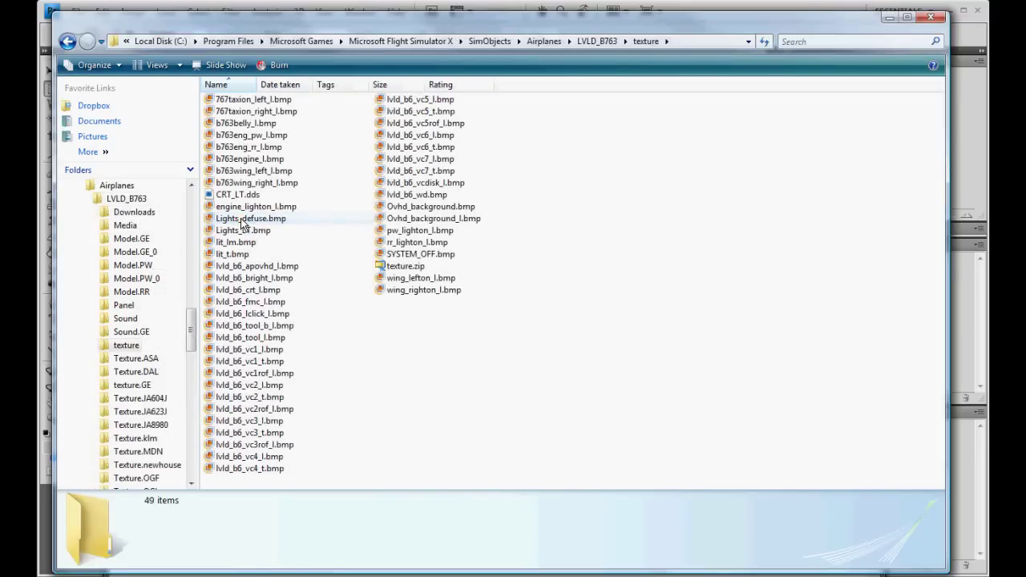
click(258, 266)
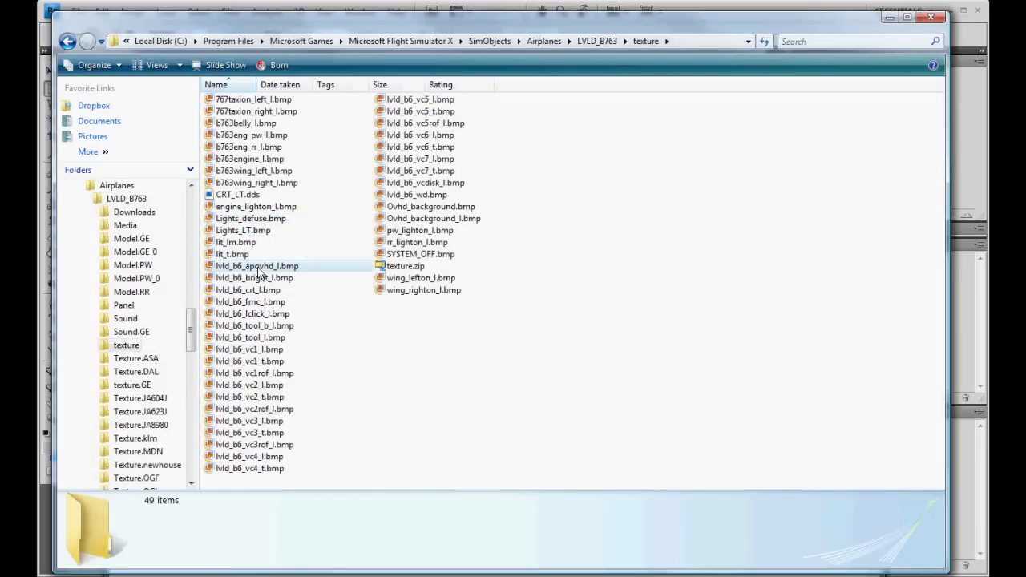
shift+click(432, 182)
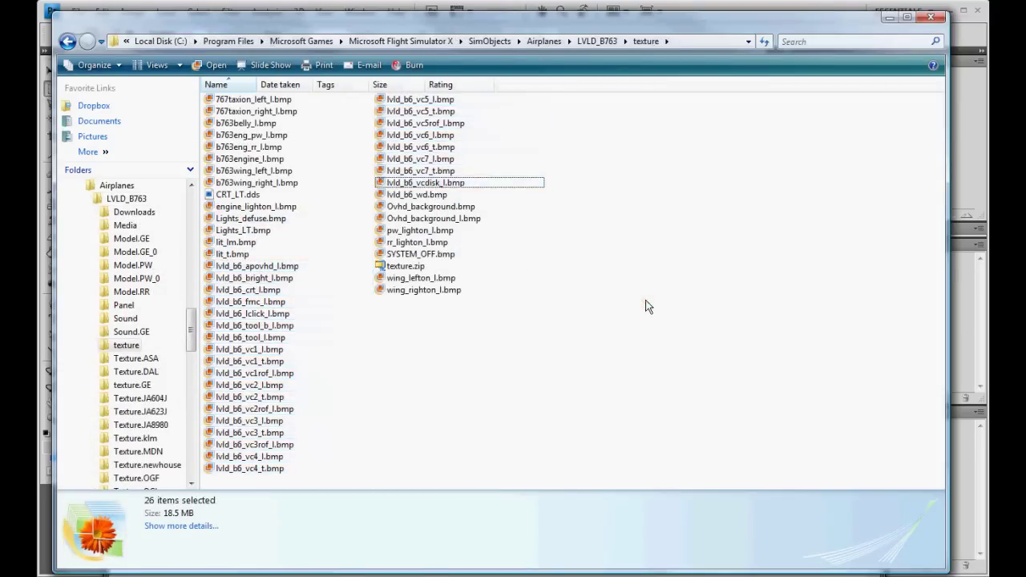
key(BackSpace)
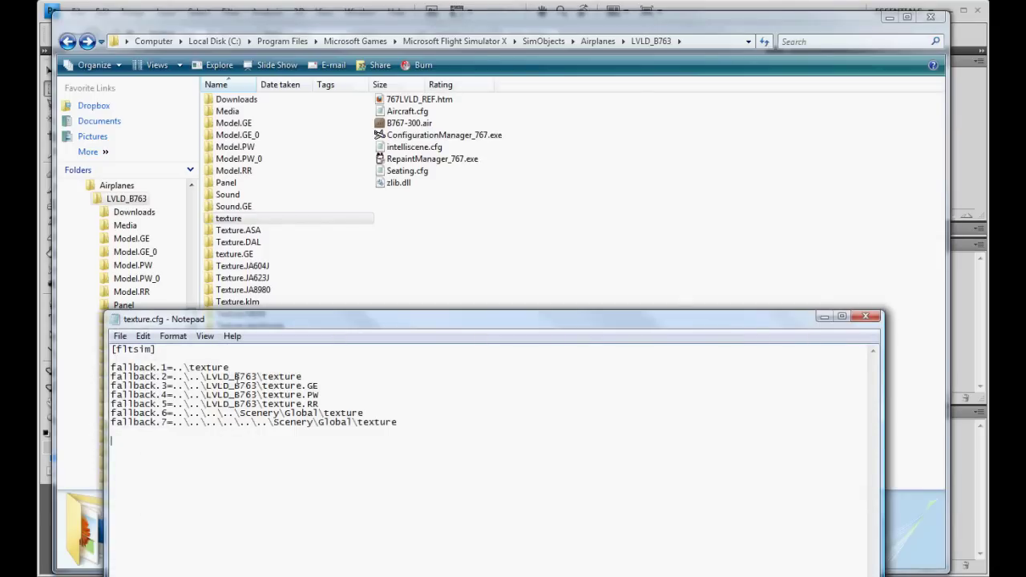
Close the texture.cfg notes and reopen the LVLD_B763_Winglet folder
click(865, 316)
click(715, 309)
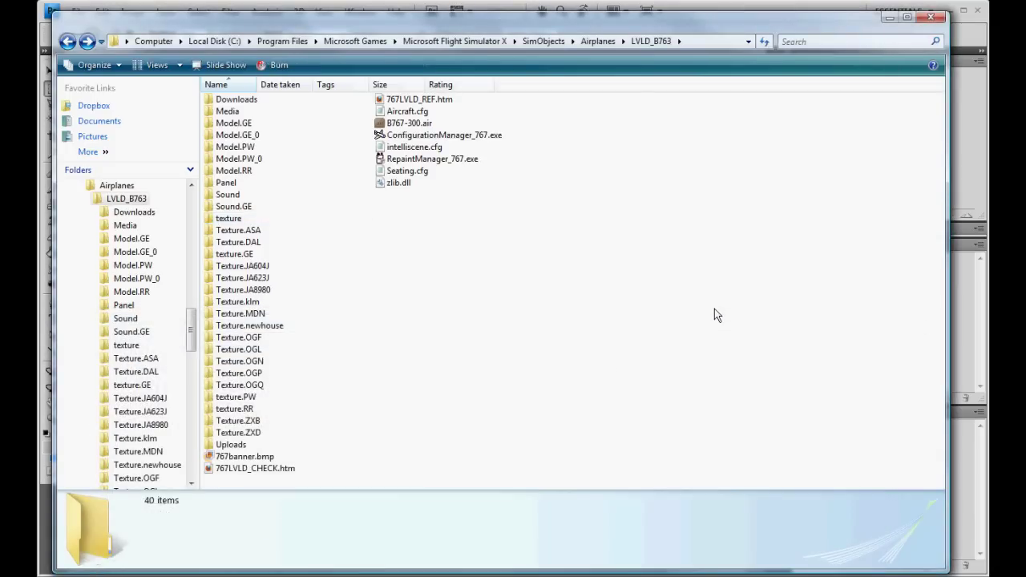
key(BackSpace)
double_click(441, 367)
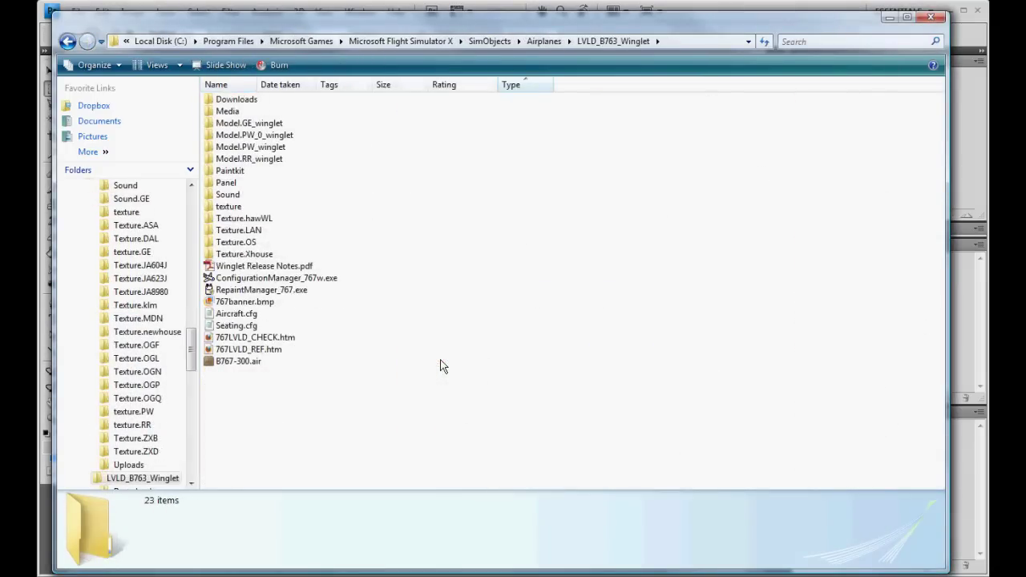